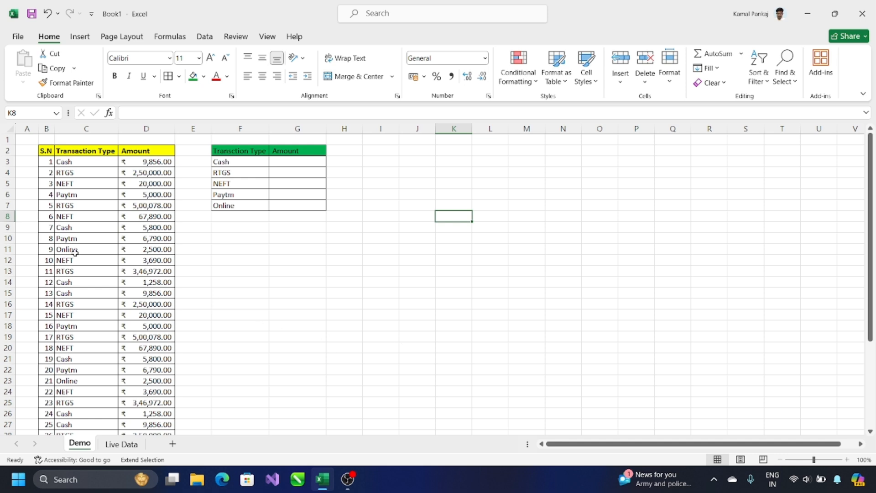
# Review the transaction types in column C and the amounts in column D by selecting them
pyautogui.press('F8')
pyautogui.scroll(-1, 141, 215)
pyautogui.scroll(1, 141, 216)
pyautogui.moveTo(76, 163); pyautogui.dragTo(68, 357)
pyautogui.moveTo(169, 158); pyautogui.dragTo(150, 326)
pyautogui.click(79, 151)
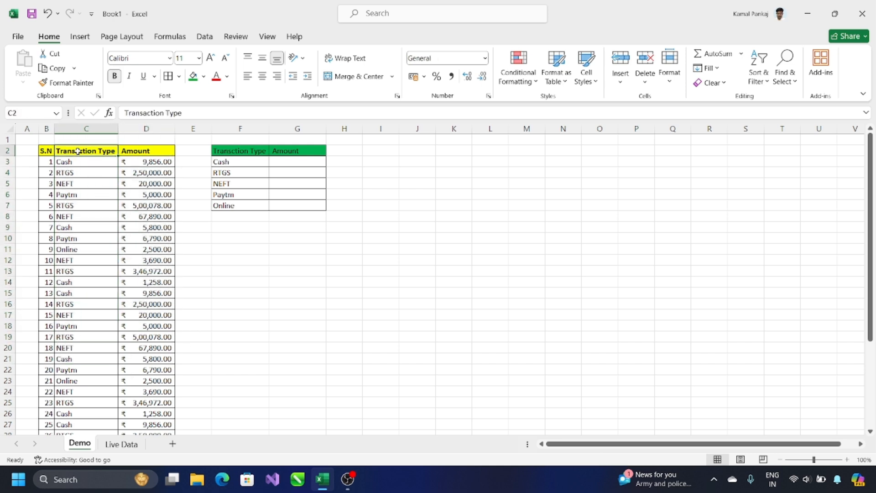
pyautogui.click(135, 152)
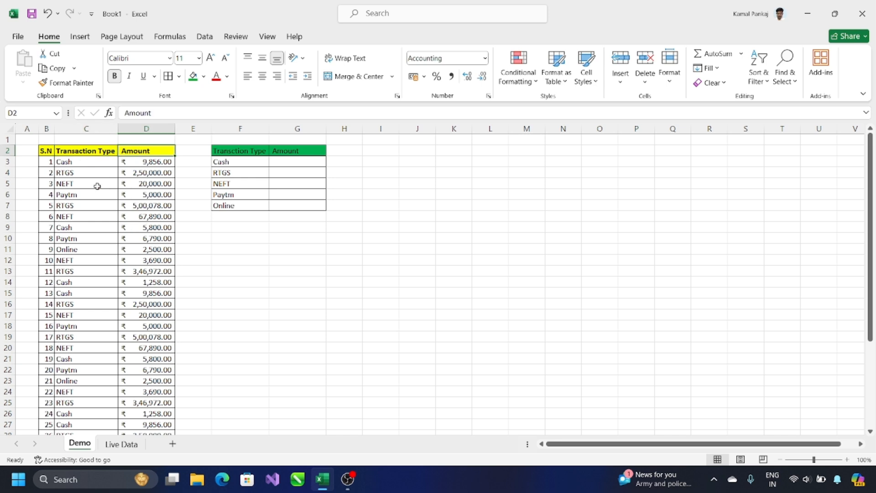
# Step through the transaction types, then add filters to the S.N–Amount header row
pyautogui.click(86, 165)
pyautogui.press('Down')
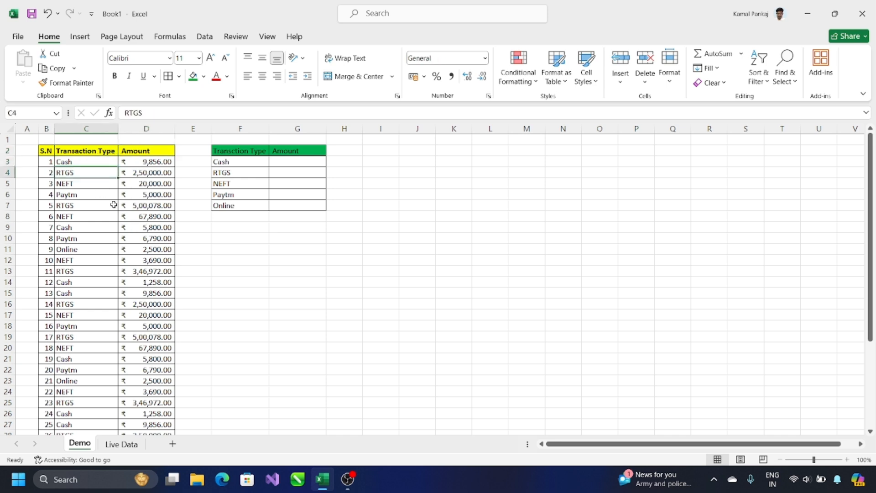
pyautogui.press('Down')
pyautogui.press('Down')
pyautogui.press('Down')
pyautogui.press('Down')
pyautogui.press('Down')
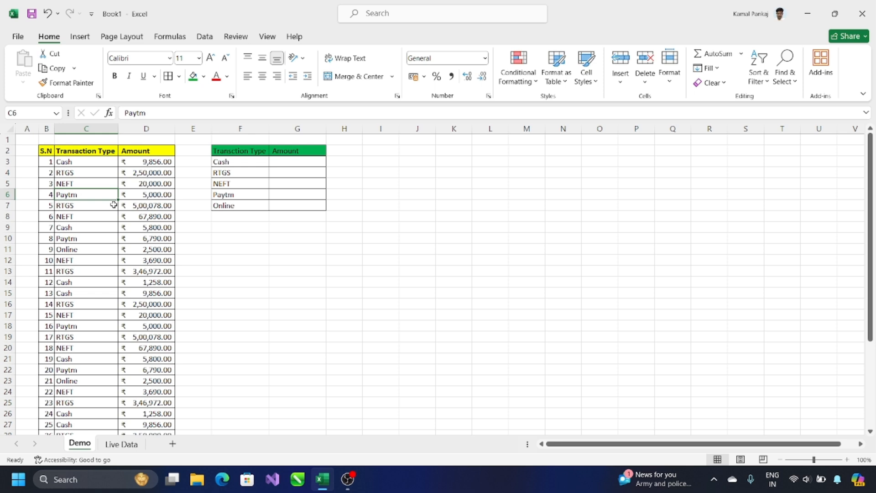
pyautogui.scroll(-5, 114, 205)
pyautogui.scroll(5, 114, 207)
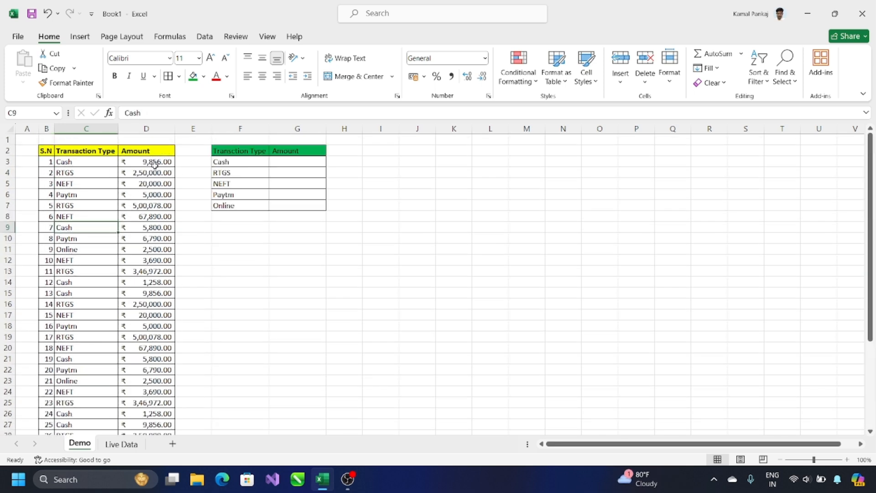
pyautogui.moveTo(47, 150); pyautogui.dragTo(142, 152)
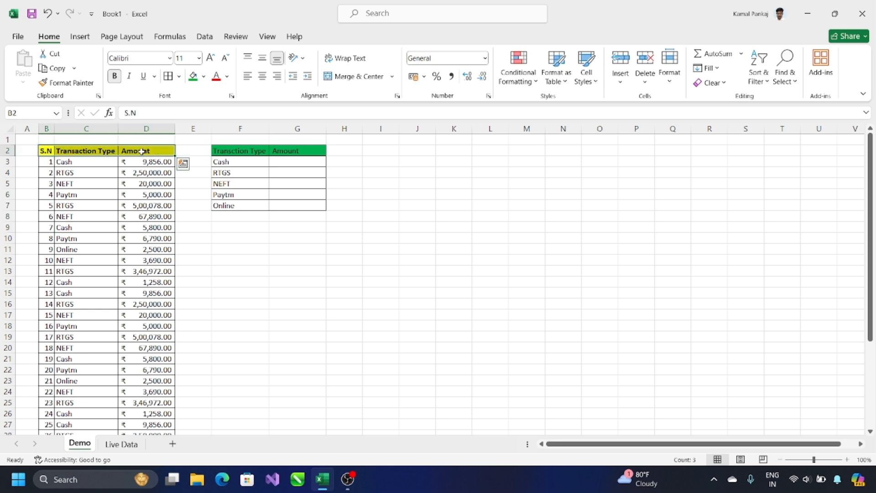
pyautogui.hotkey('ctrl', 'shift', 'l')
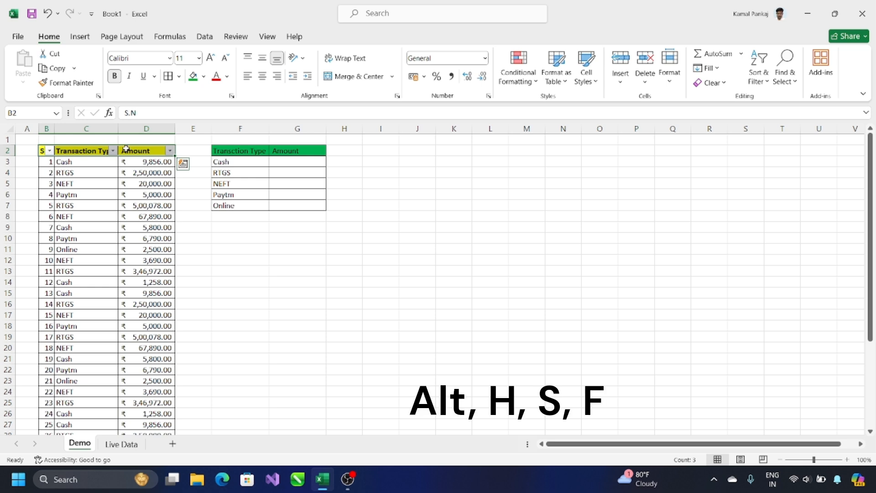
# Filter Transaction Type to Cash only and select the visible Cash amounts
pyautogui.click(112, 160)
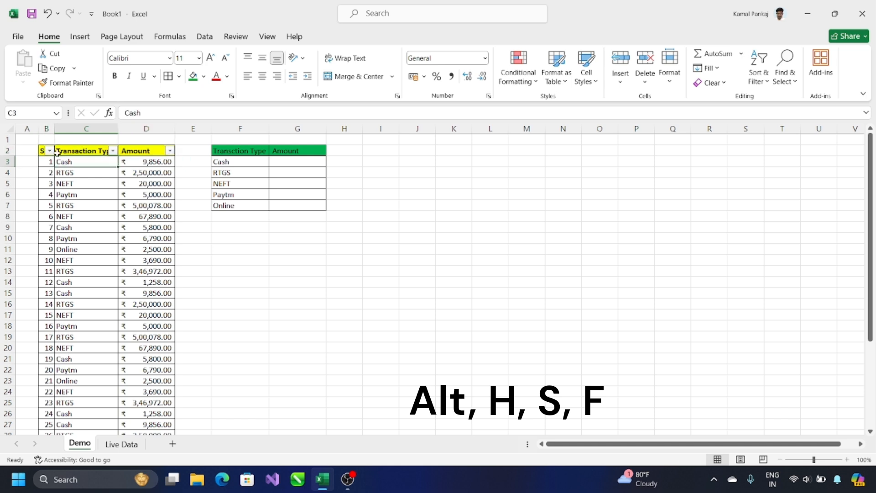
pyautogui.click(112, 151)
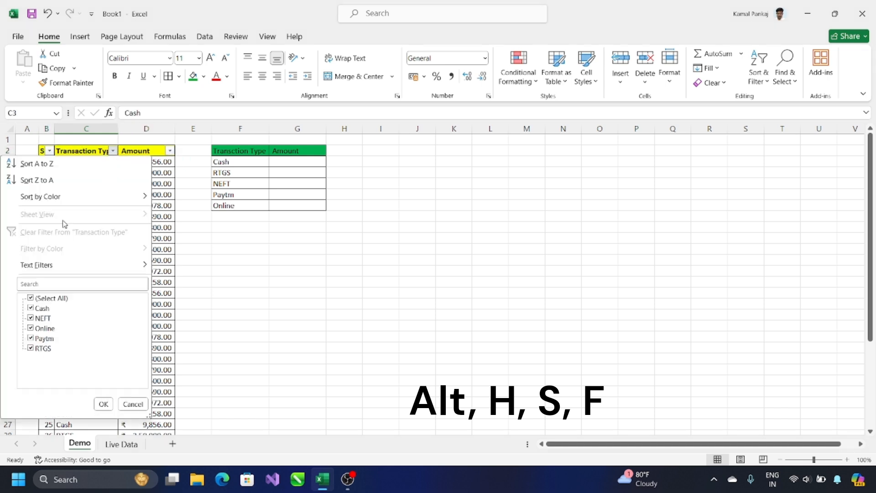
pyautogui.click(31, 299)
pyautogui.click(30, 308)
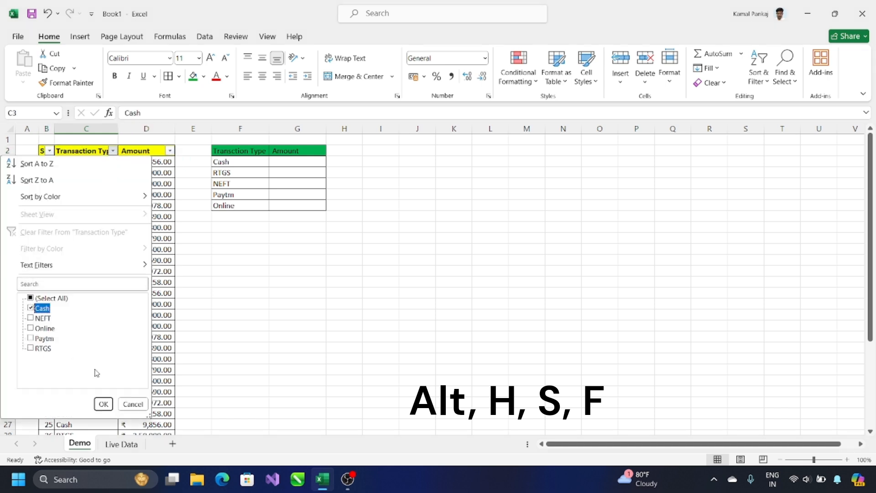
pyautogui.click(103, 406)
pyautogui.moveTo(148, 165); pyautogui.dragTo(152, 251)
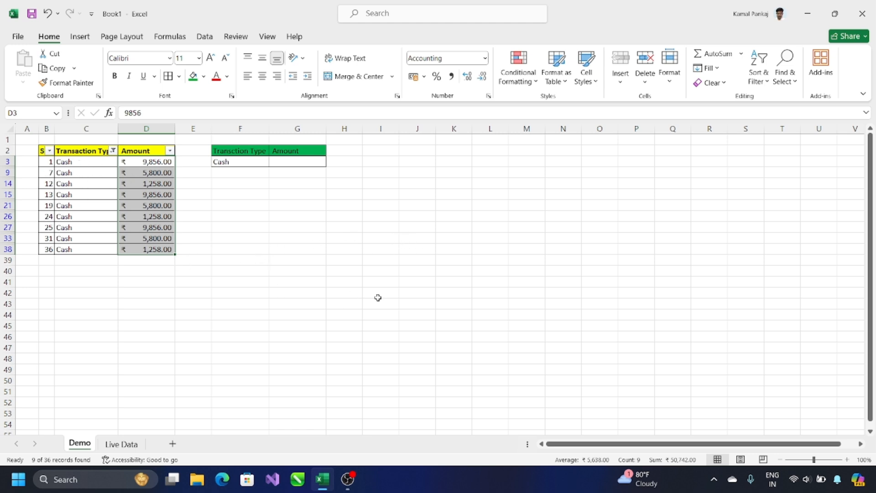
# Label H41 as CASH and read the sum of the filtered Cash amounts
pyautogui.click(347, 281)
pyautogui.write('CASH')
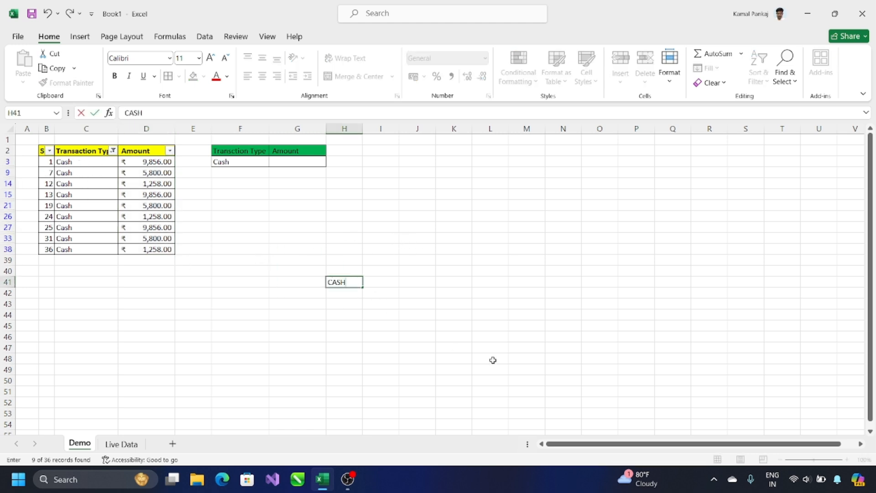
pyautogui.press('Return')
pyautogui.press('Up')
pyautogui.press('Right')
pyautogui.moveTo(160, 163); pyautogui.dragTo(158, 250)
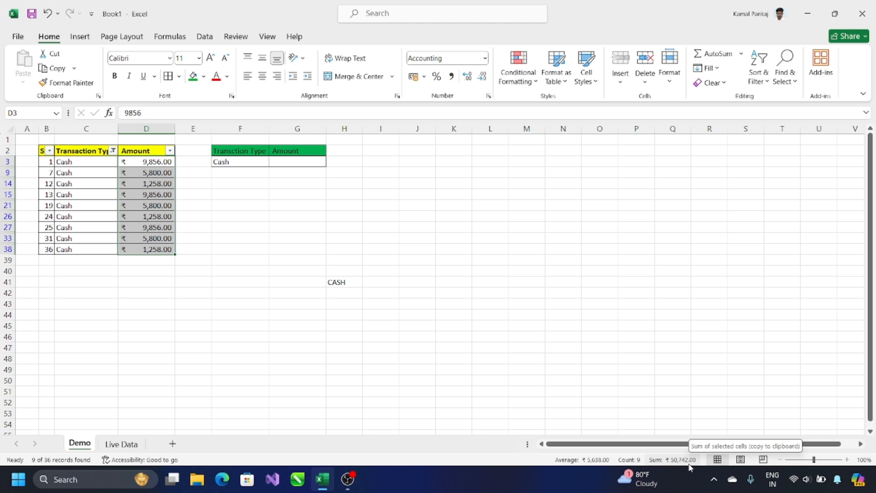
# Enter the Cash total 50742 in I41 beside the CASH label
pyautogui.click(379, 284)
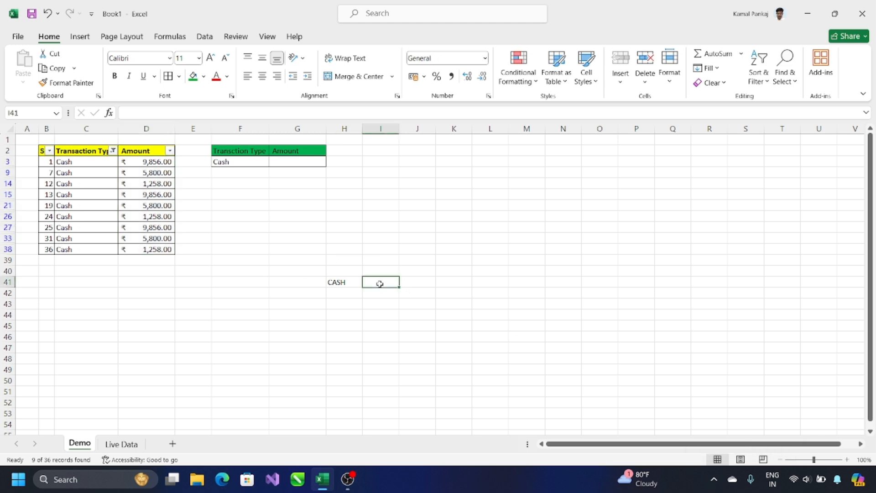
pyautogui.write('50742')
pyautogui.press('Return')
pyautogui.press('Up')
pyautogui.press('Left')
pyautogui.press('Down')
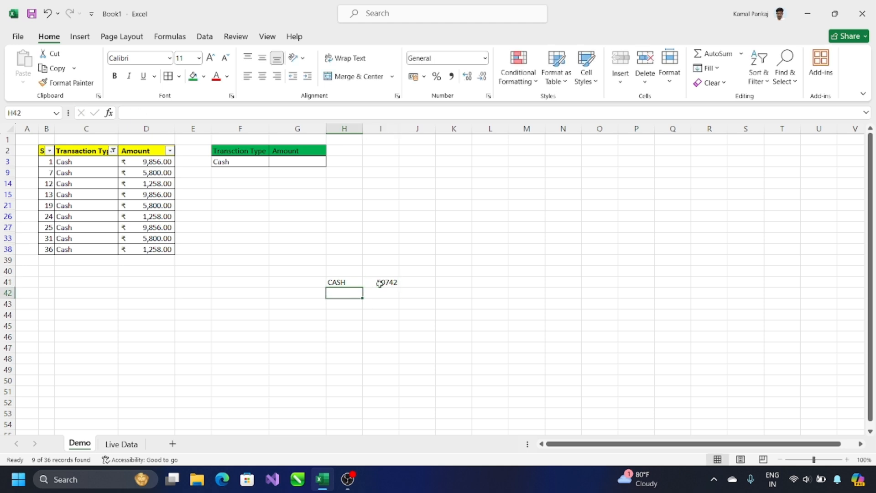
pyautogui.click(105, 150)
# Reselect all transaction types in the filter so all 36 transactions show
pyautogui.click(113, 150)
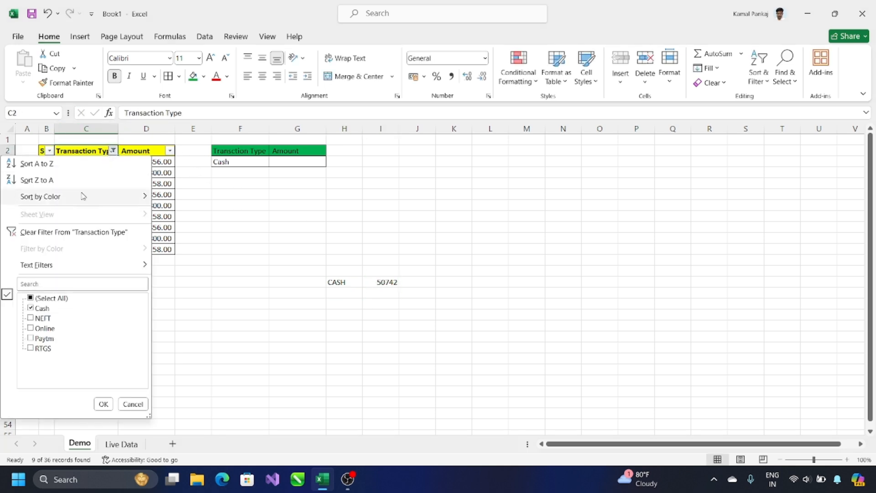
pyautogui.click(31, 298)
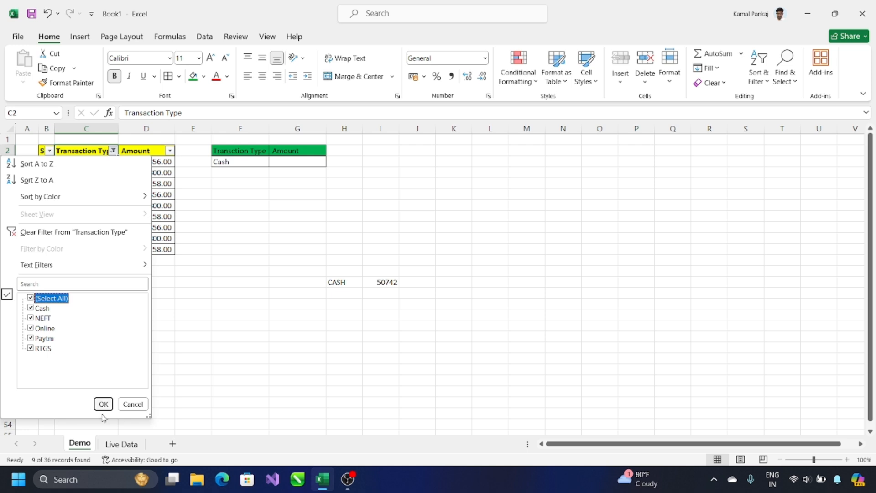
pyautogui.click(103, 404)
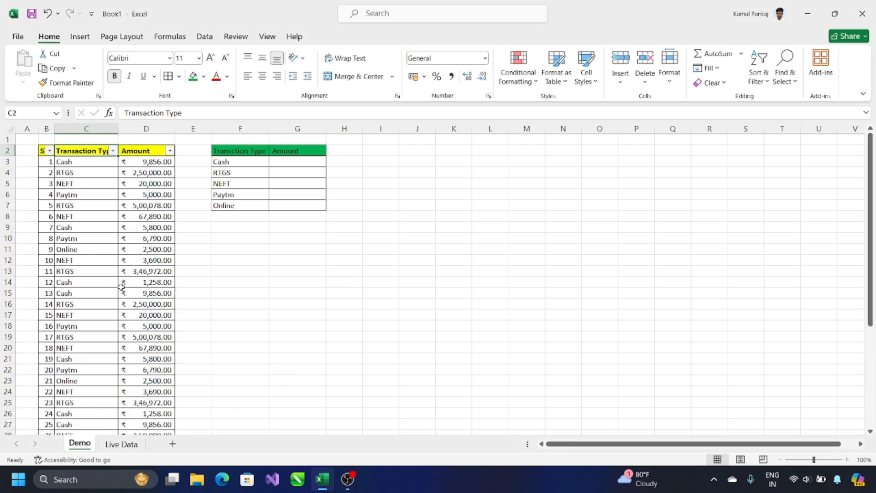
# Delete the CASH and 50742 check values from H41:I41
pyautogui.scroll(-6, 124, 276)
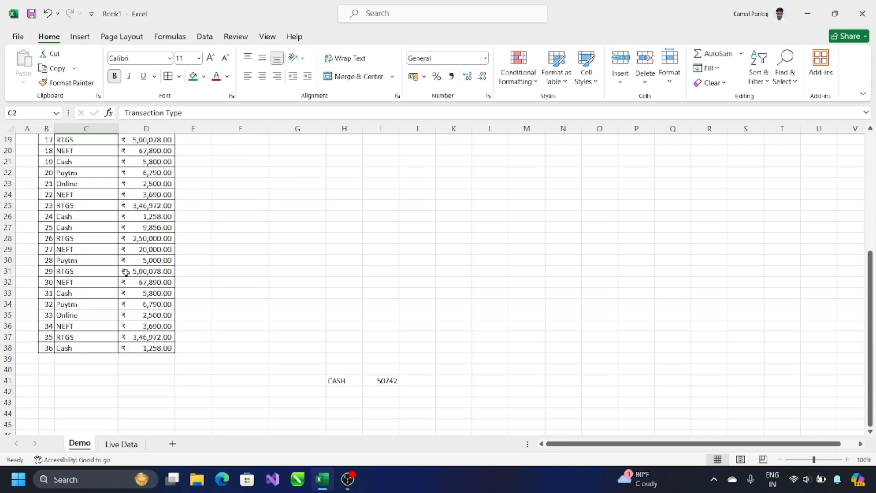
pyautogui.scroll(3, 126, 272)
pyautogui.scroll(-4, 126, 272)
pyautogui.moveTo(340, 345); pyautogui.dragTo(394, 349)
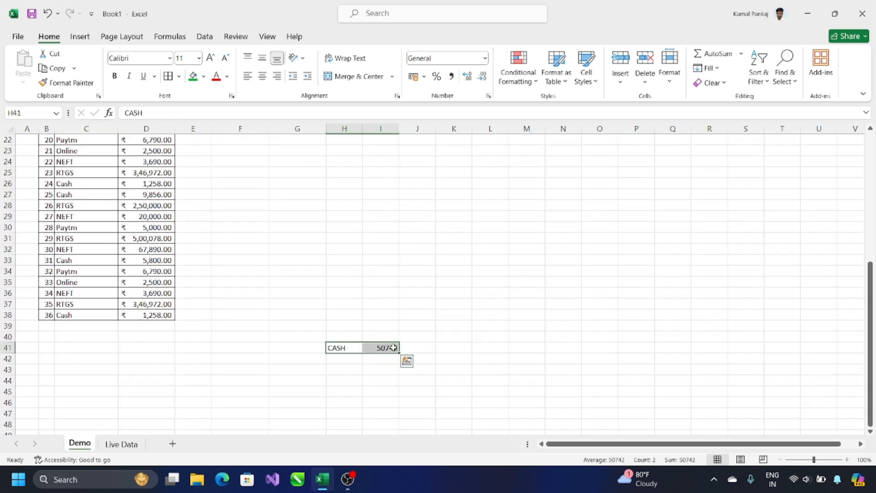
pyautogui.press('Delete')
pyautogui.scroll(5, 311, 293)
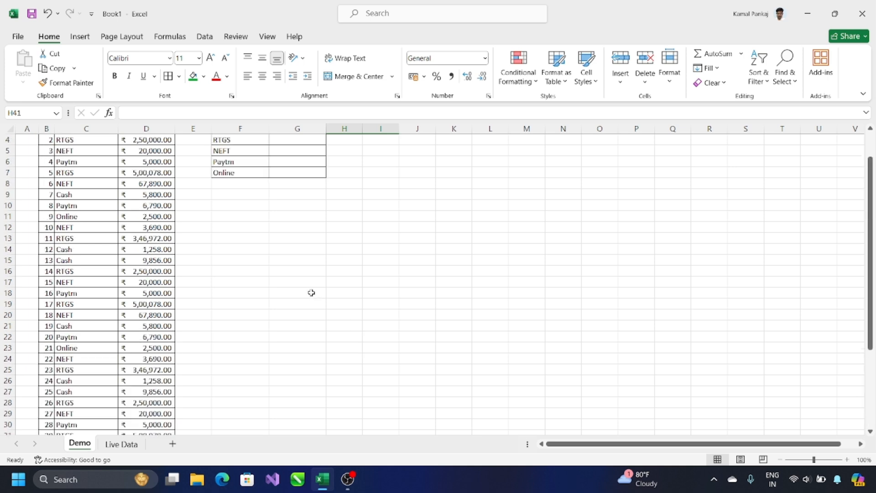
pyautogui.scroll(2, 288, 231)
pyautogui.click(295, 259)
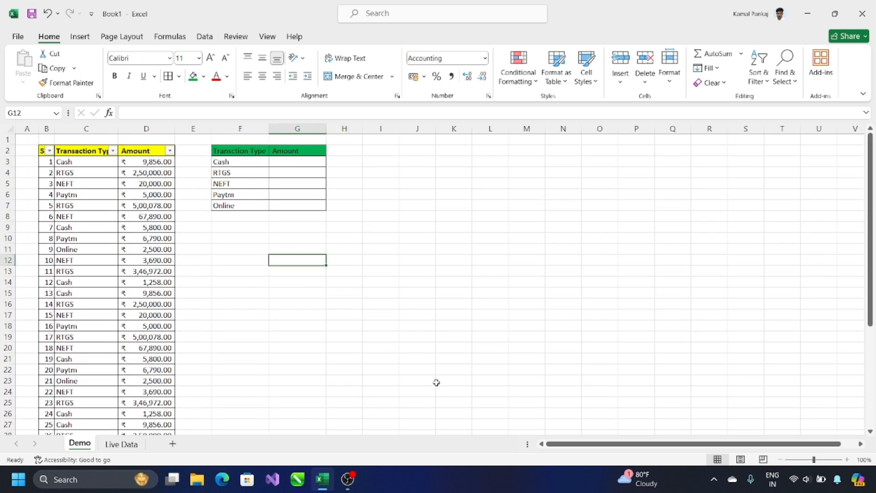
# Cancel a trial SUMIF in G12 and match Cash, RTGS, NEFT, Paytm, Online between data and summary
pyautogui.write('SUMIF')
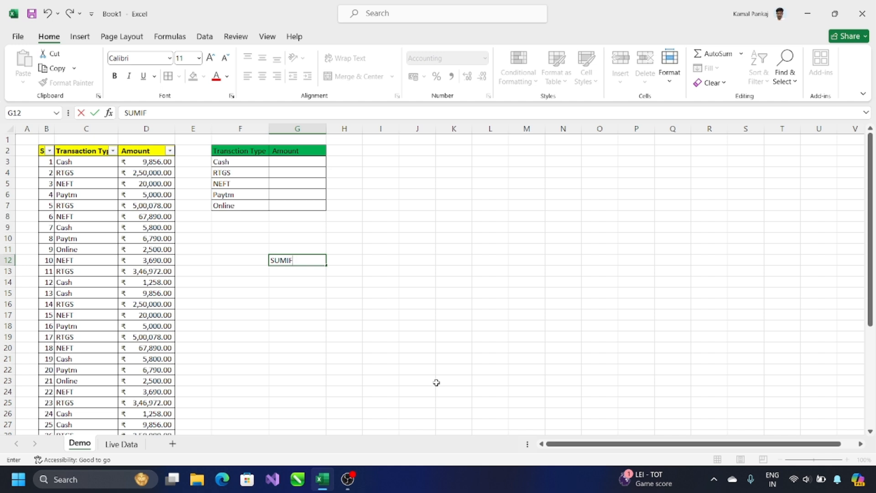
pyautogui.press('Escape')
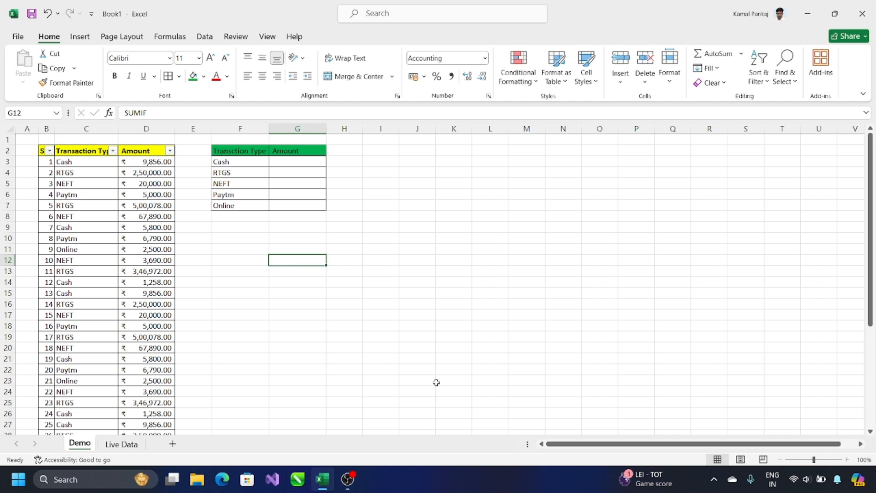
pyautogui.click(80, 165)
pyautogui.click(243, 162)
pyautogui.click(71, 177)
pyautogui.click(215, 173)
pyautogui.click(69, 185)
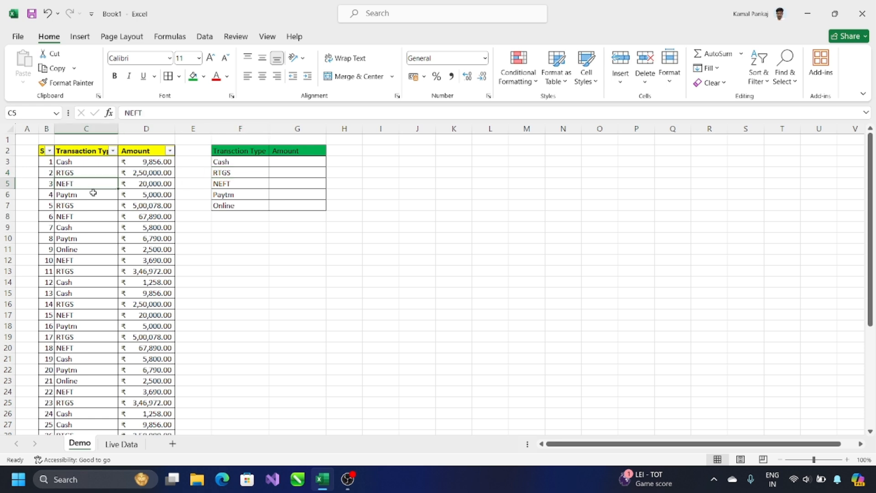
pyautogui.click(221, 185)
pyautogui.click(92, 196)
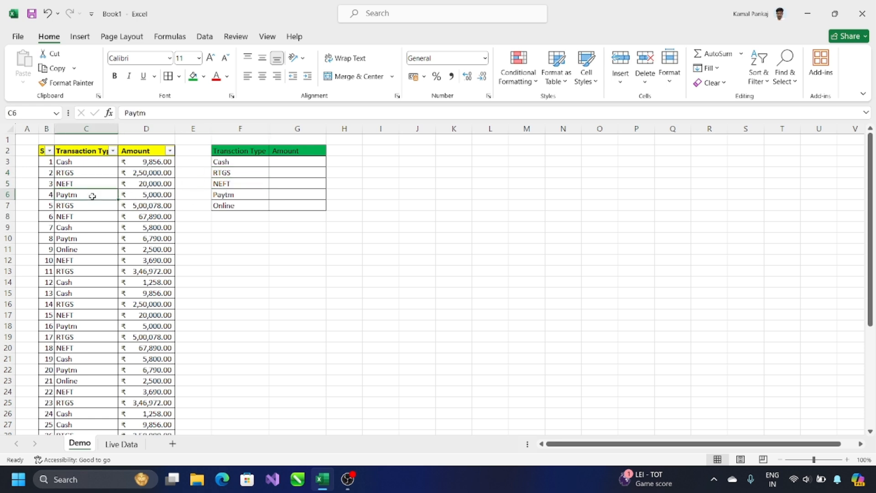
pyautogui.click(235, 192)
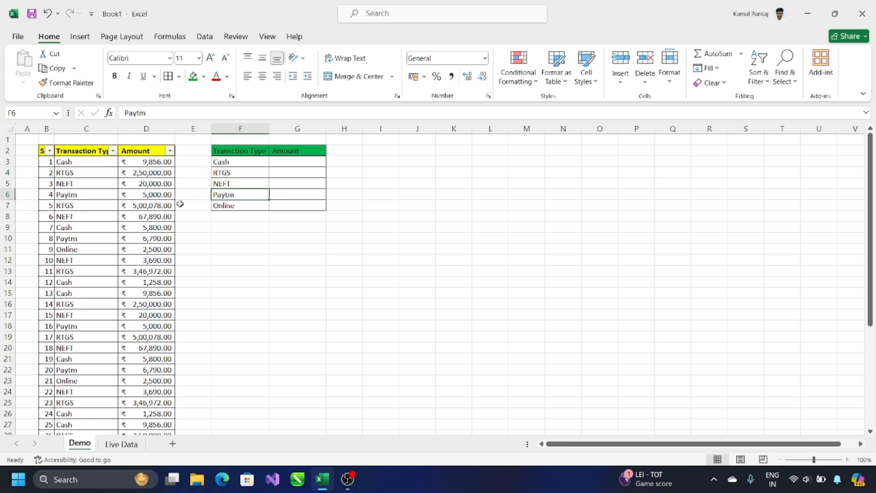
pyautogui.click(84, 250)
pyautogui.click(229, 207)
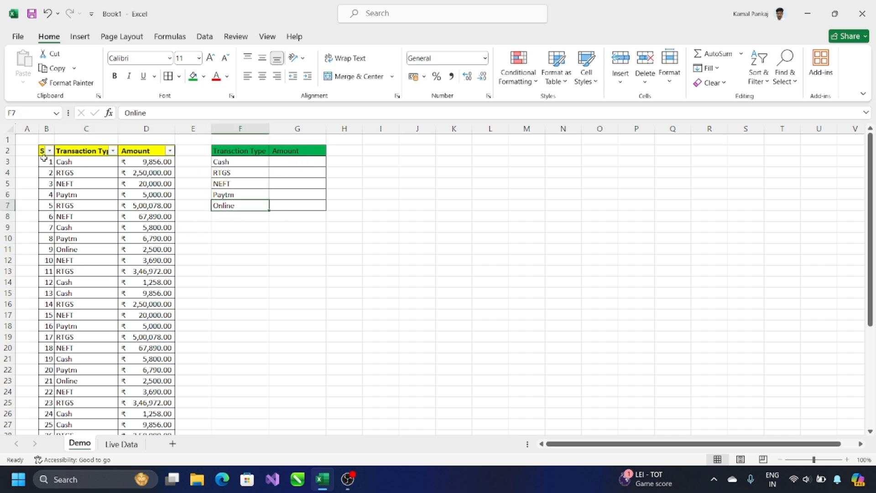
# Turn off the filters on the B2:D2 header row
pyautogui.moveTo(44, 151); pyautogui.dragTo(132, 151)
pyautogui.press('alt')
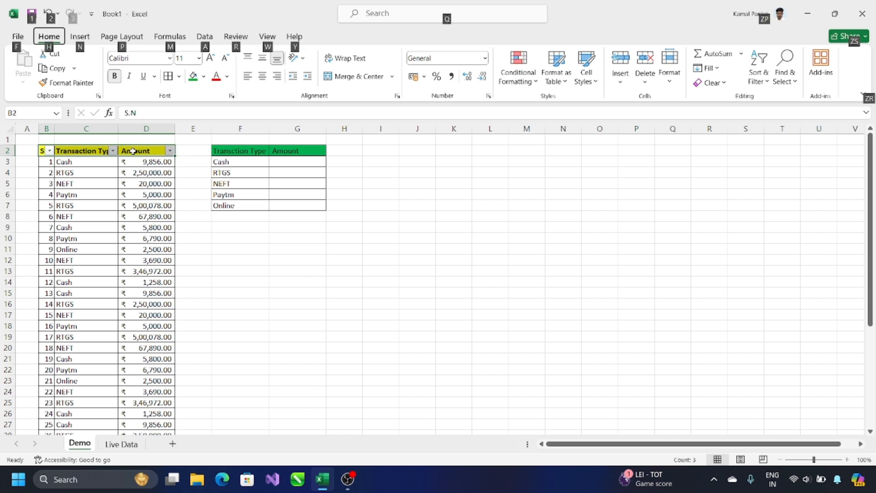
pyautogui.hotkey('ctrl', 'shift', 'l')
pyautogui.click(301, 170)
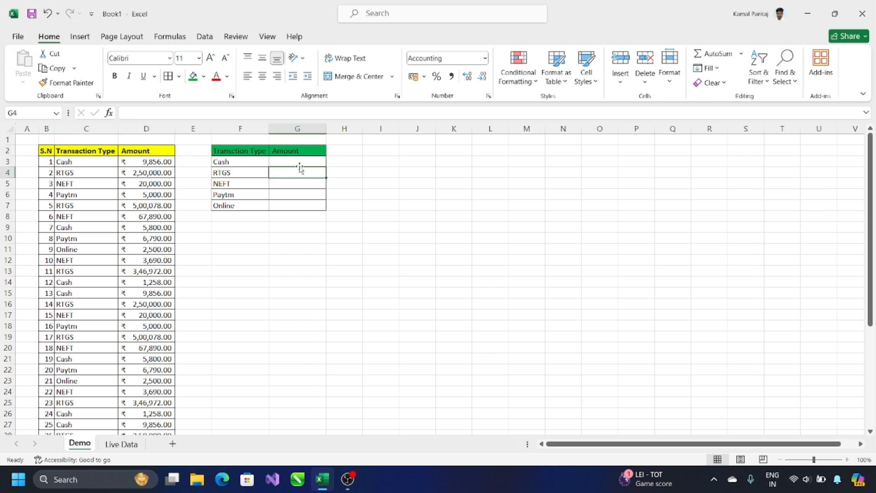
pyautogui.click(298, 163)
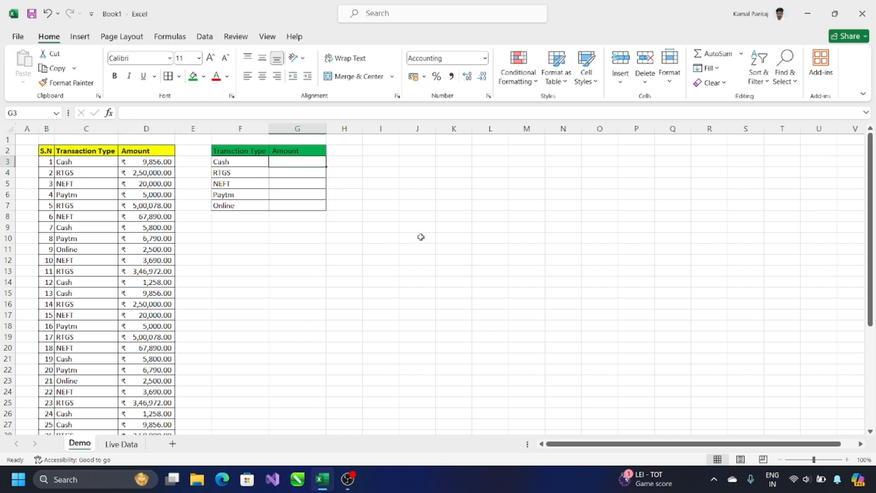
# Start a SUMIF formula in G3 using the =SUM autocomplete list
pyautogui.write('=')
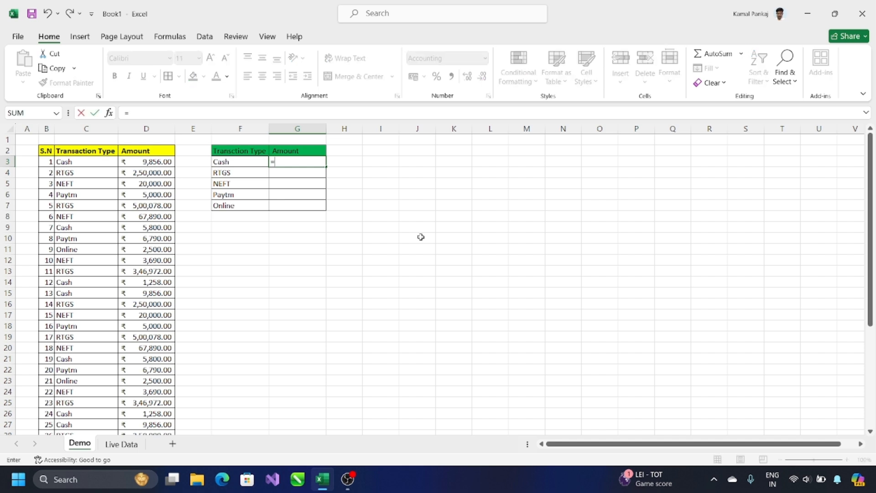
pyautogui.write('SUM')
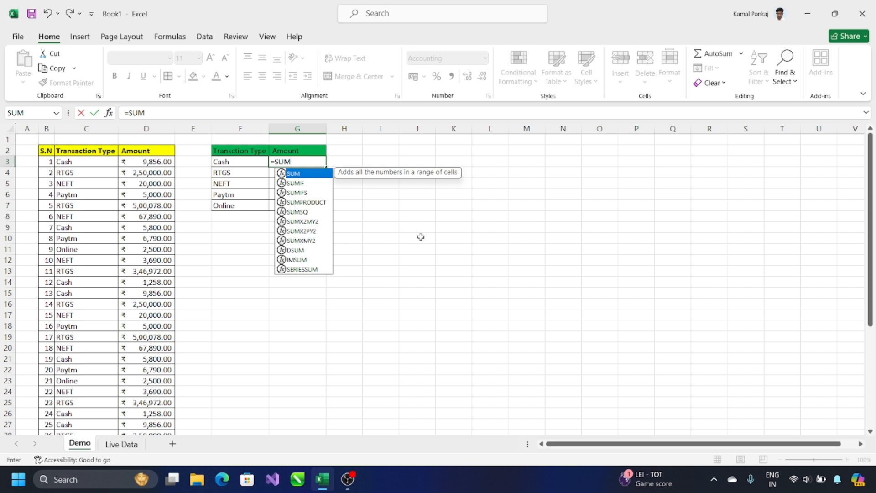
pyautogui.press('Down')
pyautogui.press('Down')
pyautogui.press('Down')
pyautogui.press('Down')
pyautogui.press('Down')
pyautogui.press('Down')
pyautogui.press('Down')
pyautogui.press('Down')
pyautogui.press('Up')
pyautogui.press('Up')
pyautogui.press('Up')
pyautogui.press('Up')
pyautogui.press('Up')
pyautogui.press('Up')
pyautogui.press('Up')
pyautogui.press('Up')
pyautogui.press('Down')
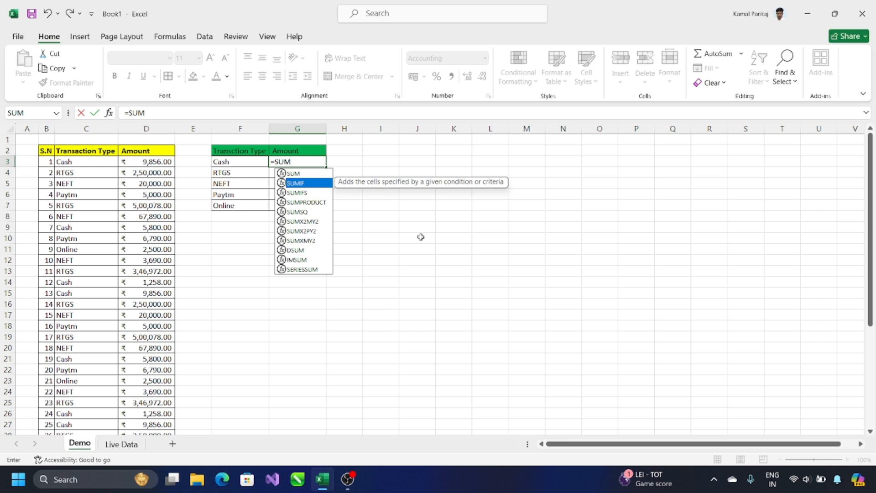
pyautogui.press('Up')
pyautogui.press('Down')
pyautogui.press('Tab')
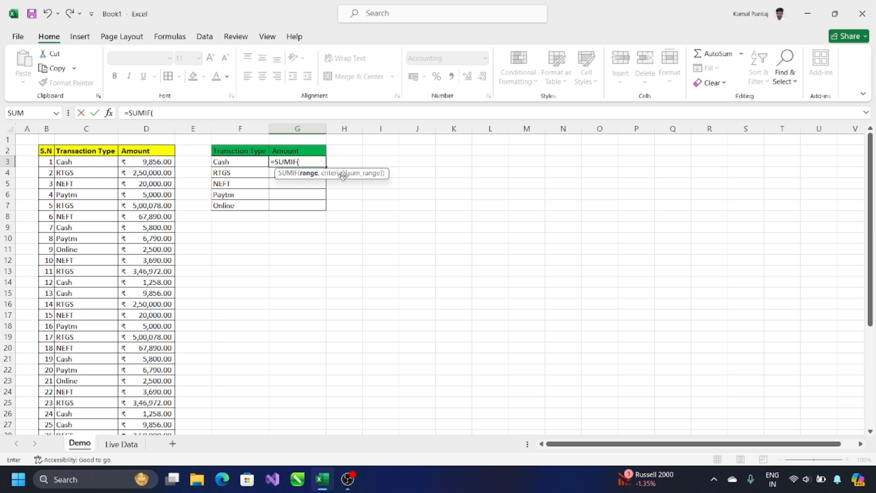
# Set the SUMIF range to C3:C38 and lock it as $C$3:$C$38
pyautogui.click(94, 163)
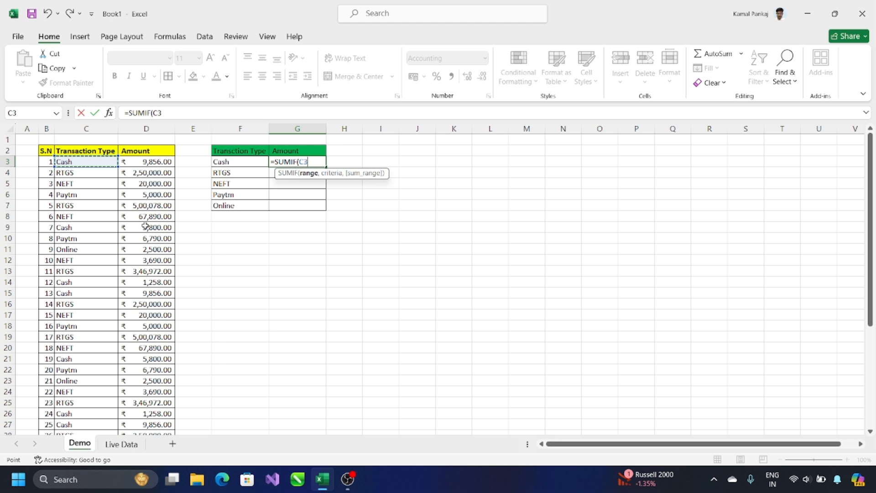
pyautogui.hotkey('ctrl', 'shift', 'Down')
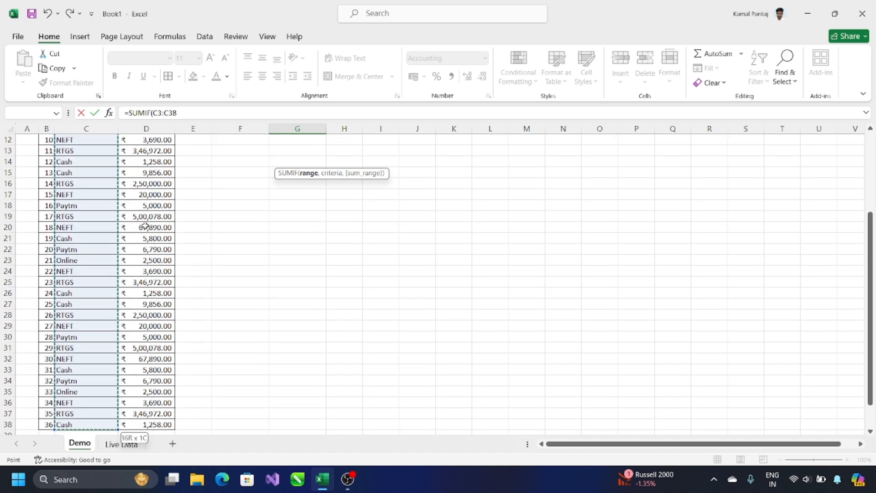
pyautogui.scroll(4, 114, 235)
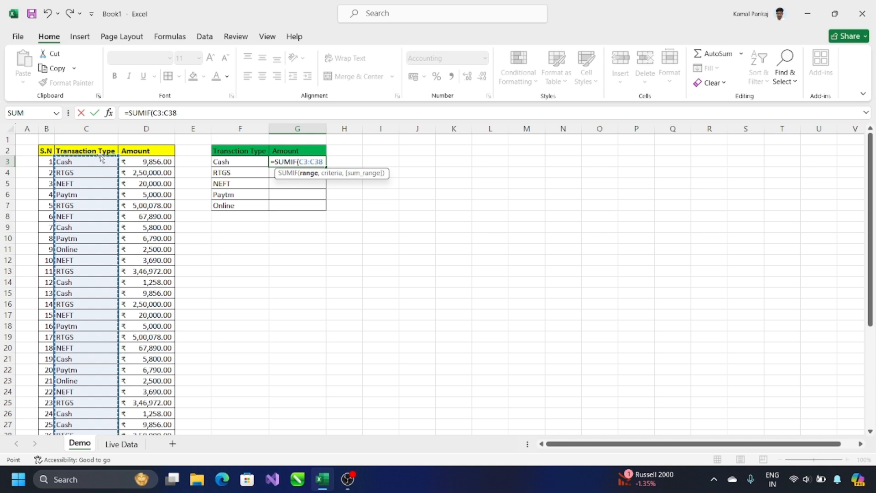
pyautogui.click(98, 126)
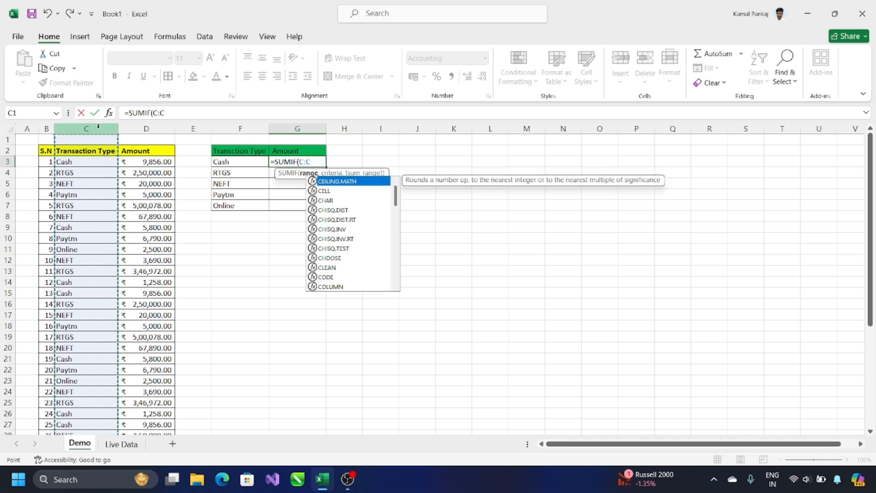
pyautogui.click(98, 163)
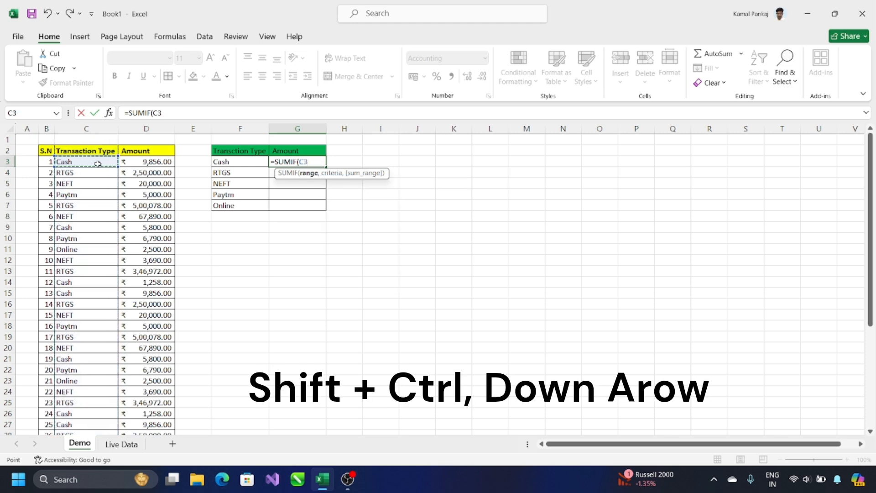
pyautogui.hotkey('ctrl', 'shift', 'Down')
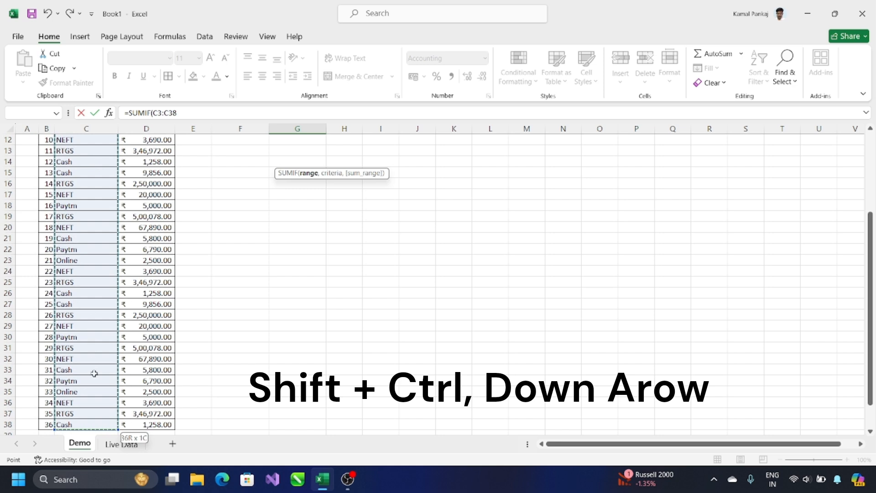
pyautogui.scroll(4, 277, 339)
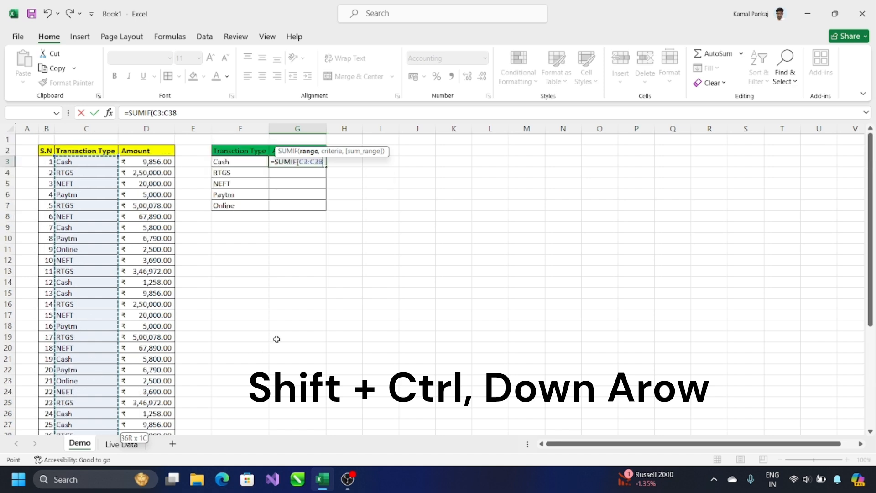
pyautogui.hotkey('shift', 'Left')
pyautogui.hotkey('shift', 'Left')
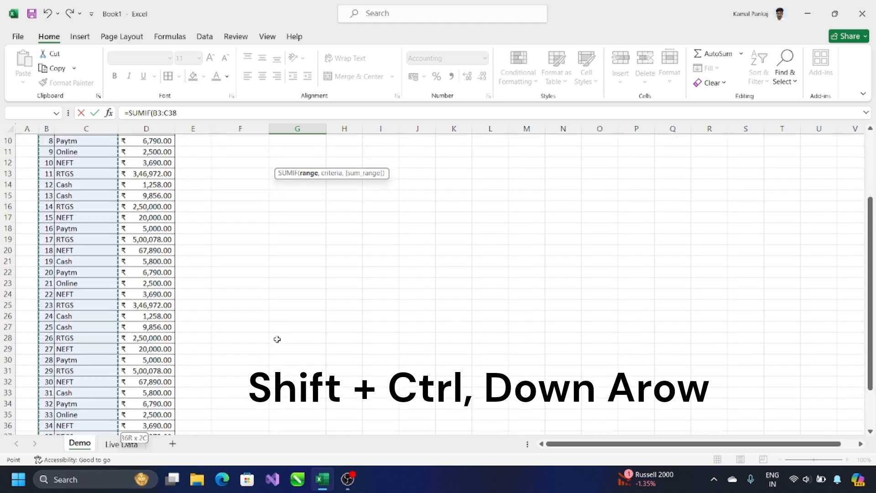
pyautogui.hotkey('shift', 'Right')
pyautogui.hotkey('shift', 'Right')
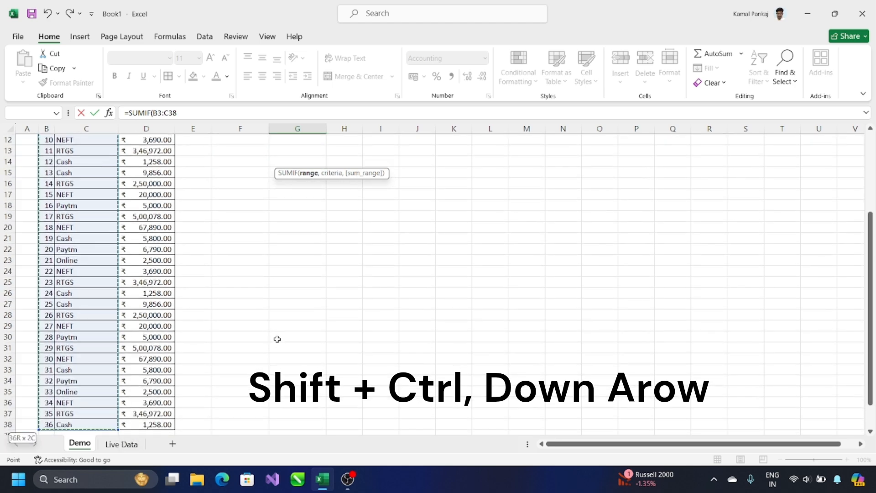
pyautogui.scroll(4, 288, 302)
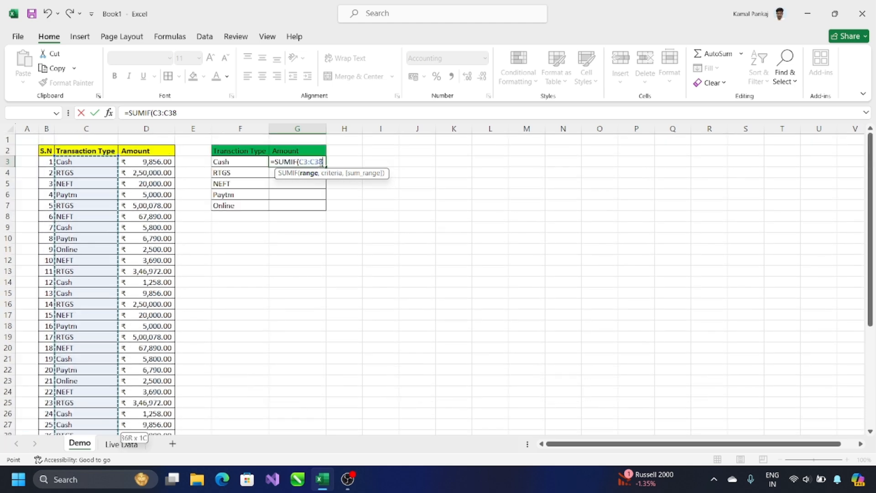
pyautogui.moveTo(324, 161); pyautogui.dragTo(300, 161)
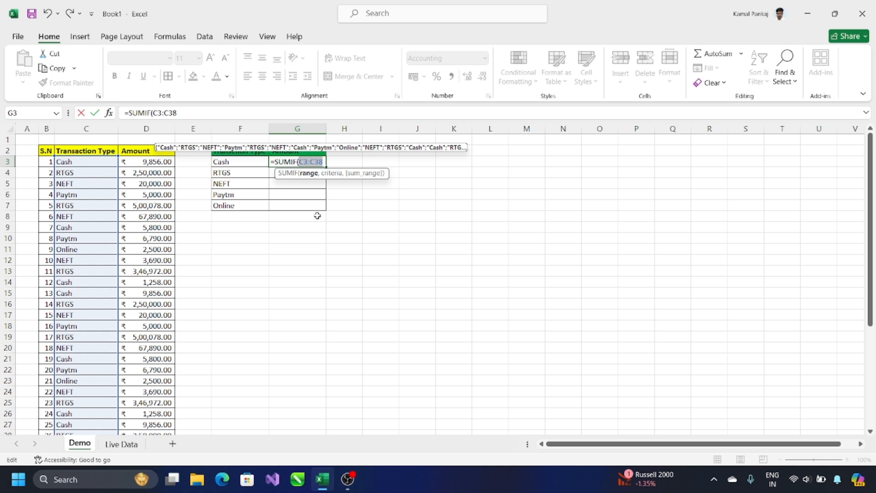
pyautogui.press('F4')
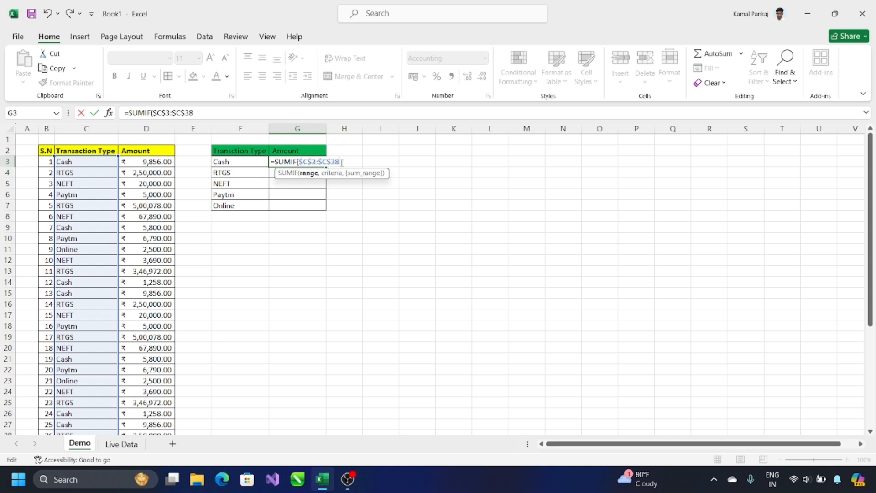
# Verify $C$3:$C$38 ends at row 38, then add a comma for the criteria argument
pyautogui.scroll(-2, 81, 168)
pyautogui.scroll(-4, 81, 167)
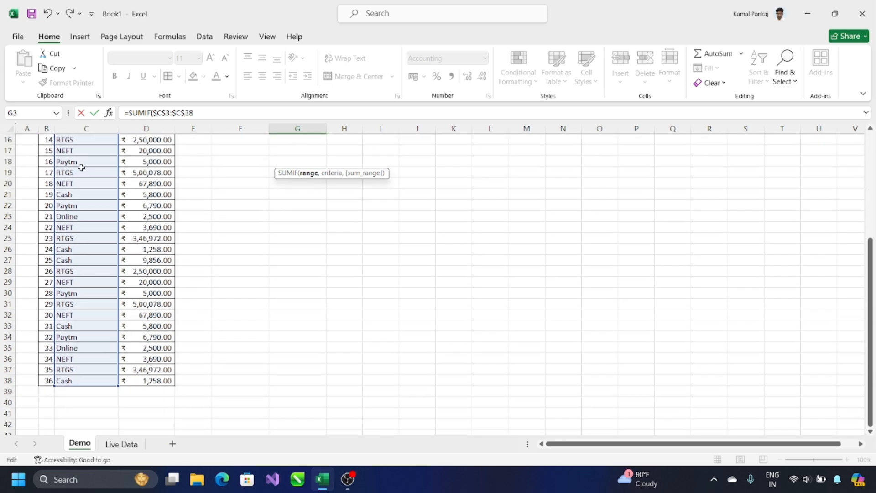
pyautogui.scroll(5, 82, 167)
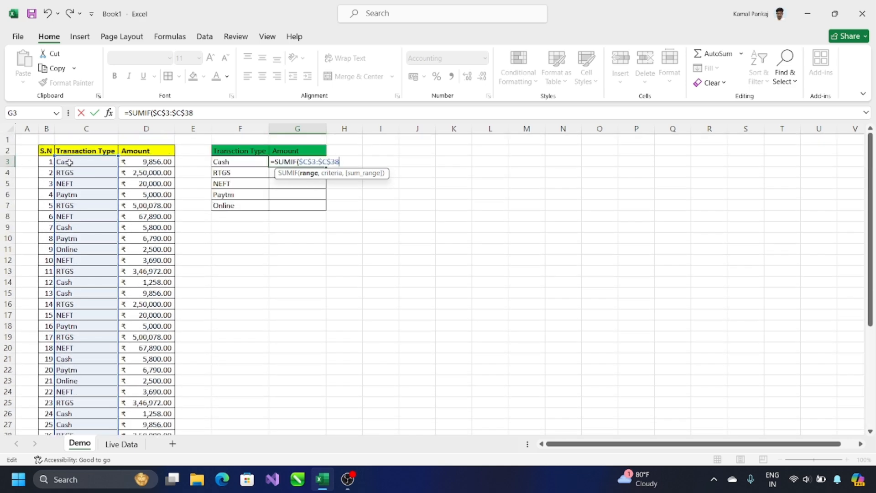
pyautogui.scroll(-2, 81, 167)
pyautogui.scroll(-8, 81, 167)
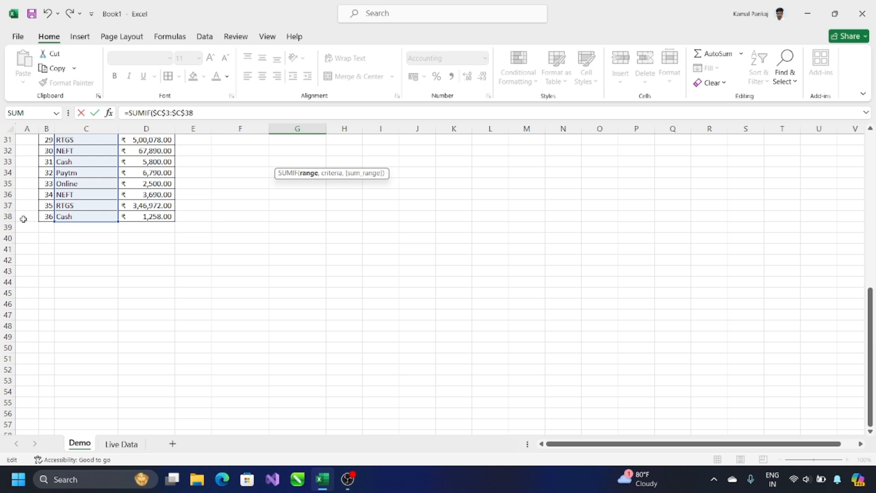
pyautogui.scroll(10, 91, 215)
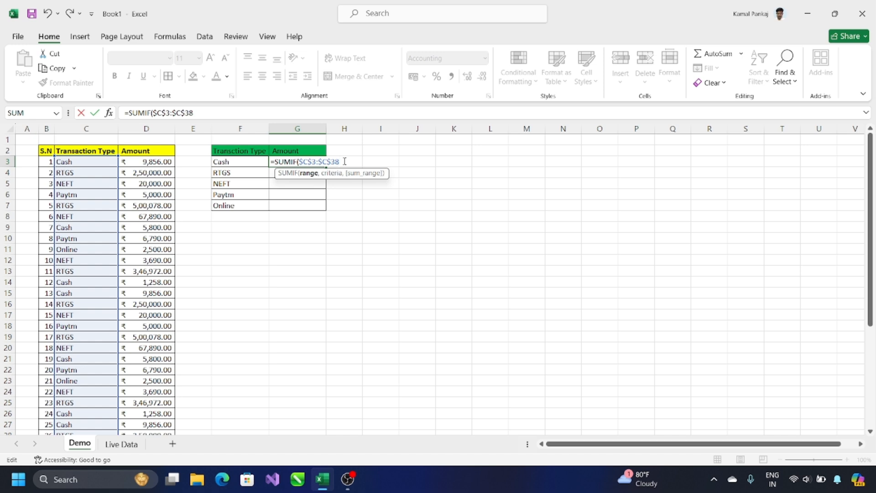
pyautogui.write(',')
# Enter F3 as the criteria and select D3:D38 as the sum range
pyautogui.click(226, 161)
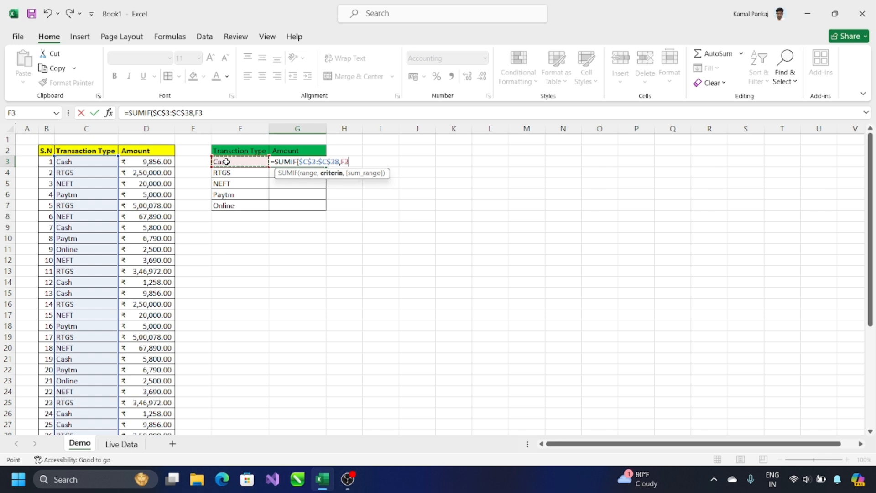
pyautogui.write(',')
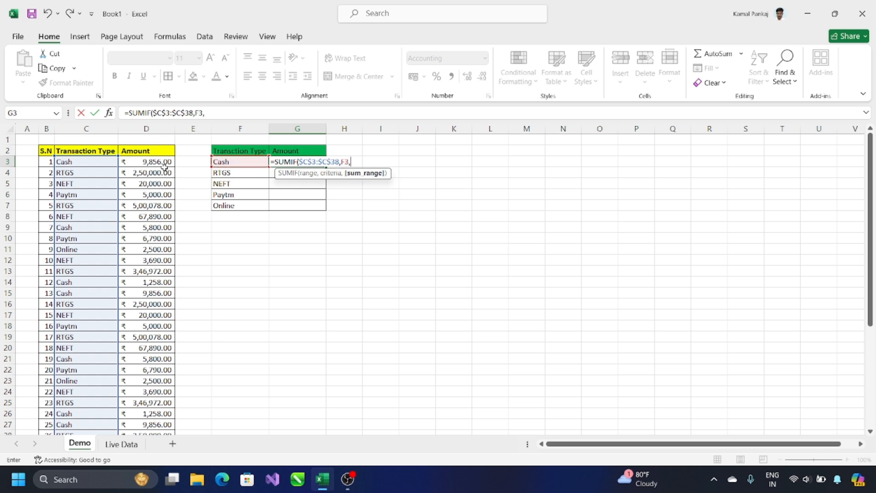
pyautogui.click(165, 163)
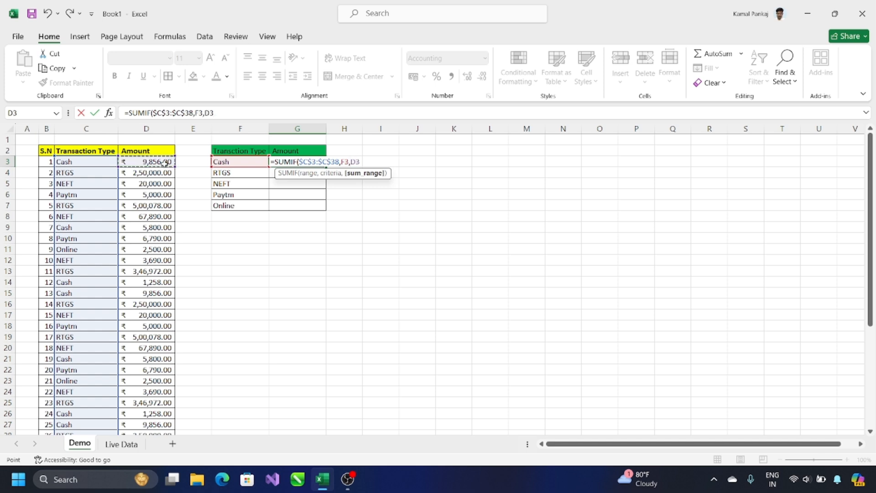
pyautogui.hotkey('ctrl', 'shift', 'Down')
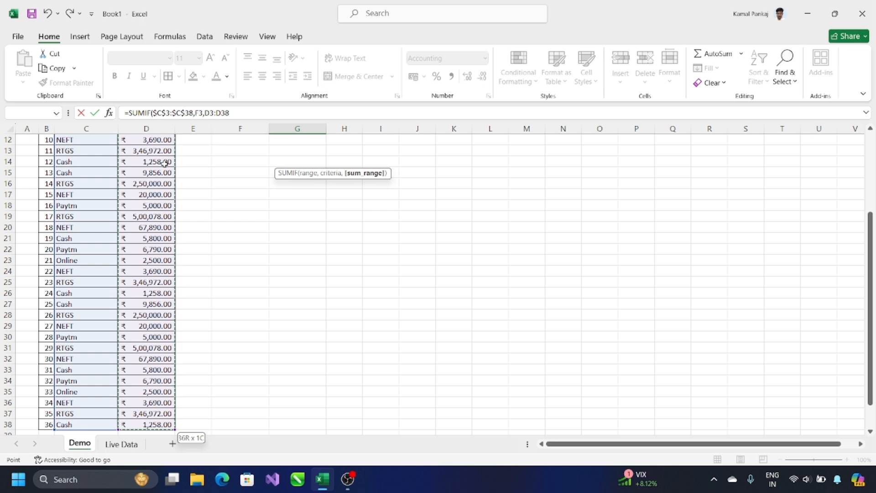
pyautogui.scroll(4, 164, 163)
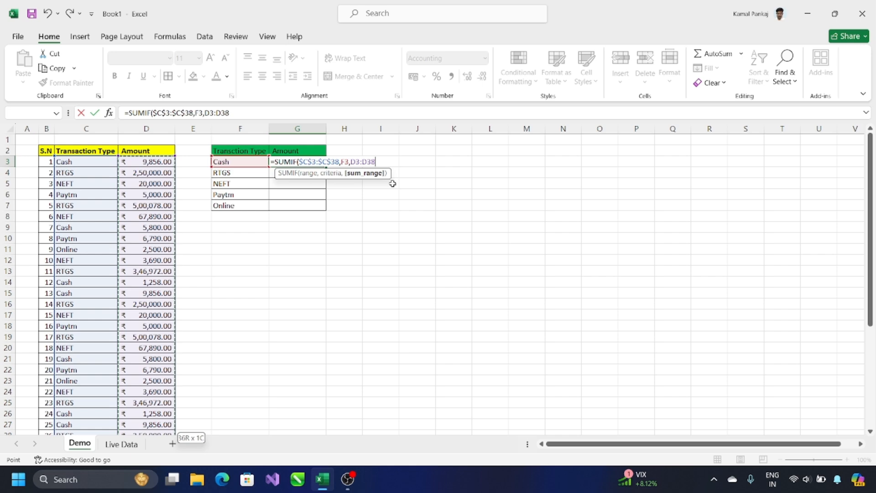
pyautogui.hotkey('shift', 'Left')
pyautogui.hotkey('shift', 'Left')
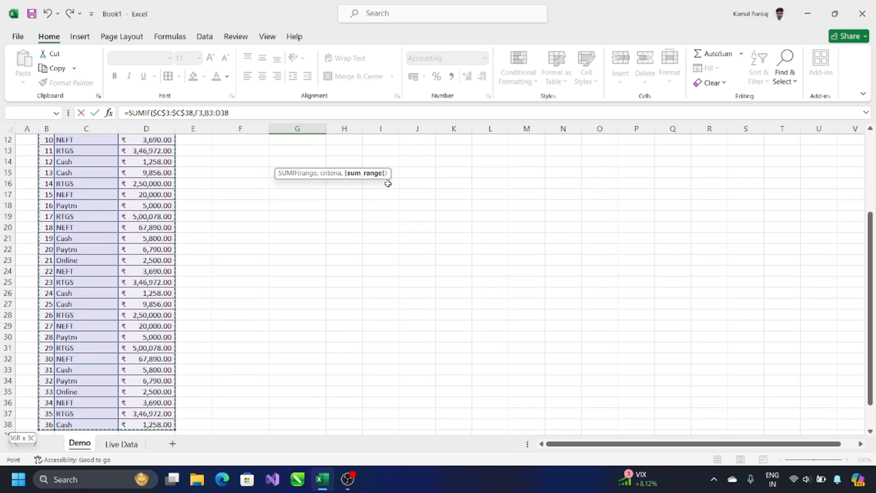
pyautogui.hotkey('shift', 'Right')
pyautogui.hotkey('shift', 'Right')
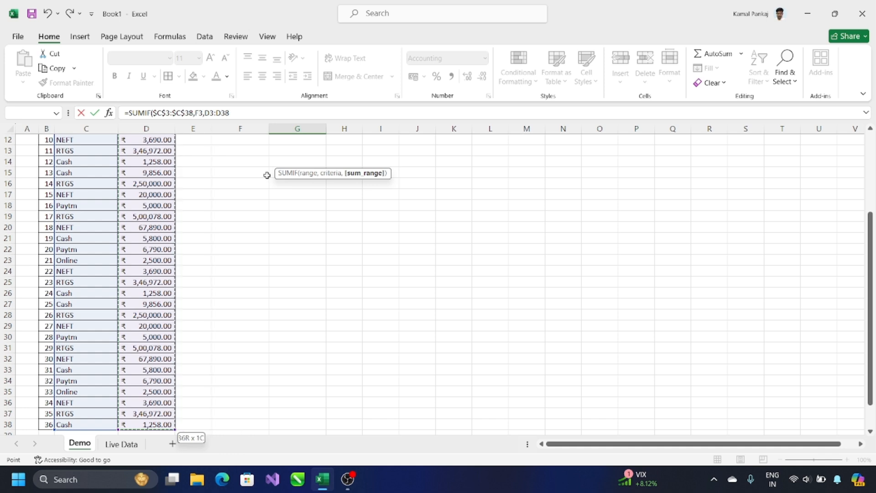
# Lock the sum range as $D$3:$D$38 in the G3 formula
pyautogui.scroll(4, 267, 176)
pyautogui.moveTo(381, 161); pyautogui.dragTo(350, 162)
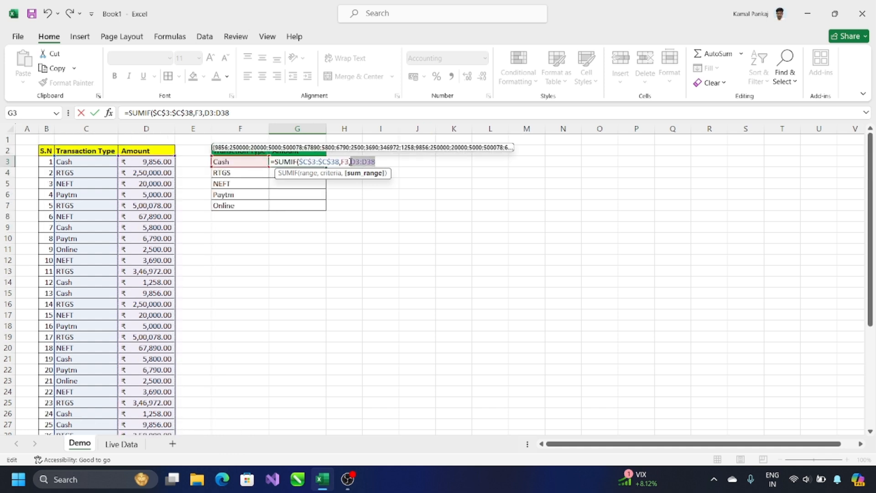
pyautogui.press('F4')
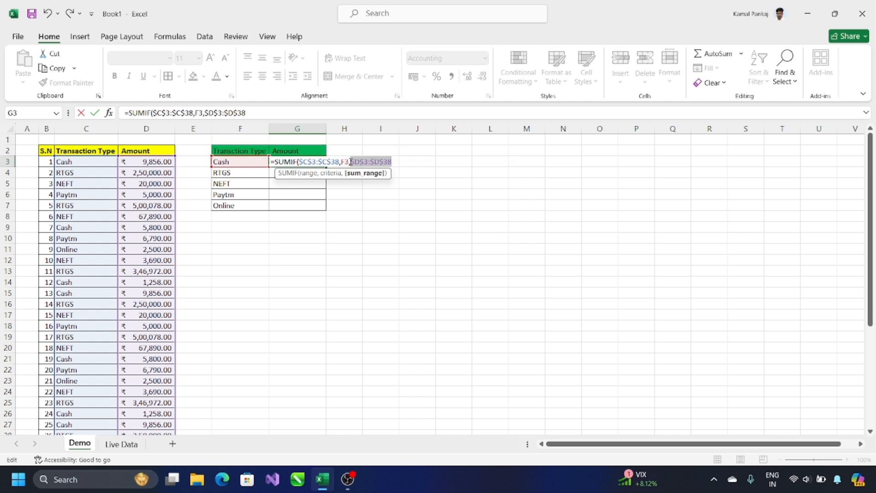
pyautogui.click(397, 163)
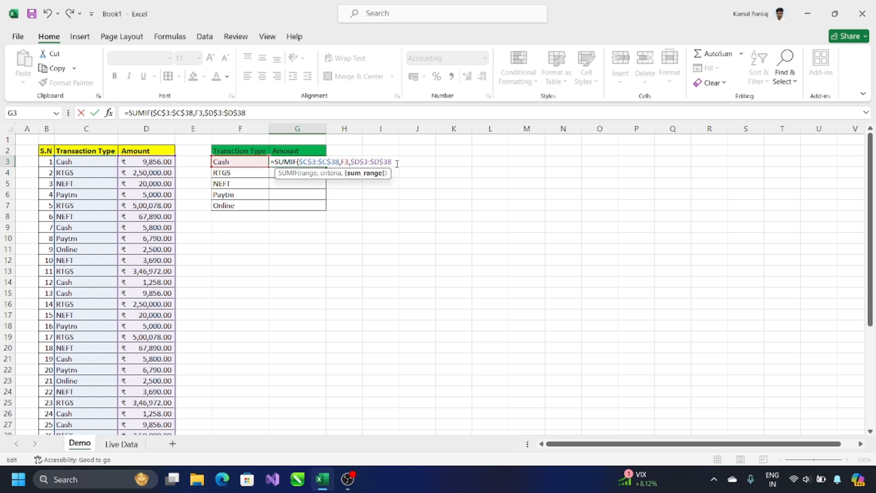
pyautogui.scroll(-7, 213, 242)
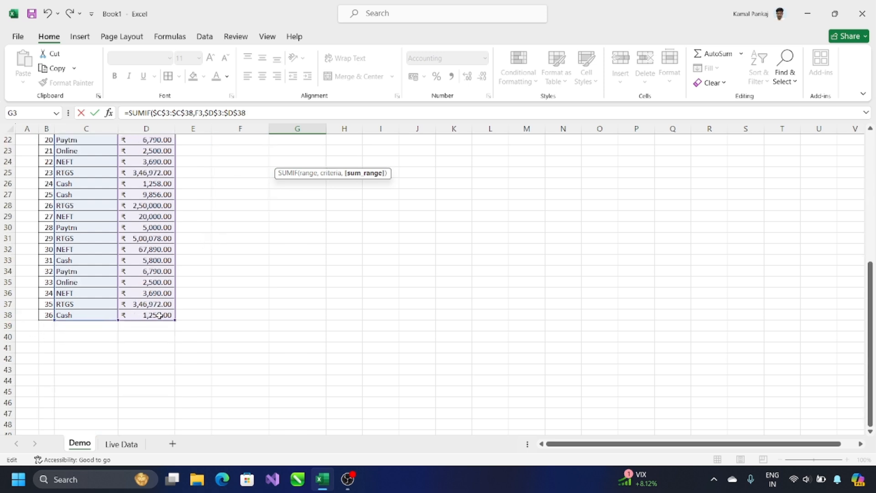
pyautogui.scroll(6, 299, 299)
pyautogui.scroll(1, 299, 300)
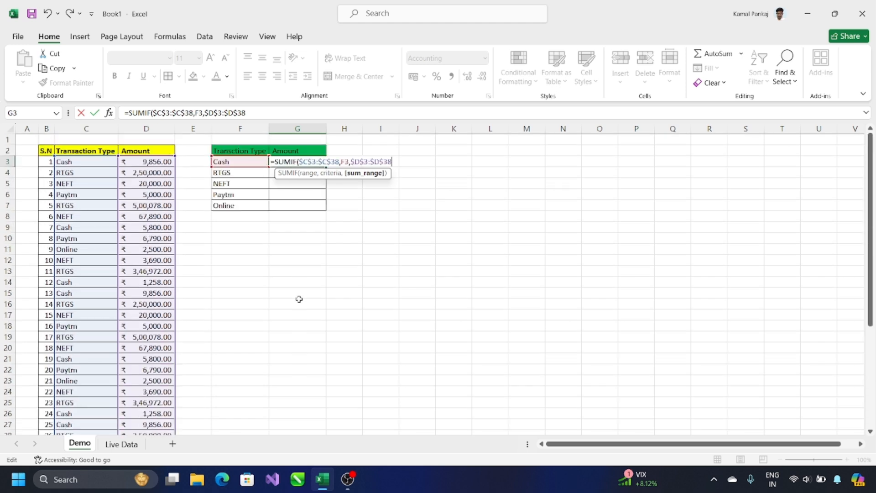
# Close the G3 SUMIF formula to get Cash 50,742 and copy it
pyautogui.write(')')
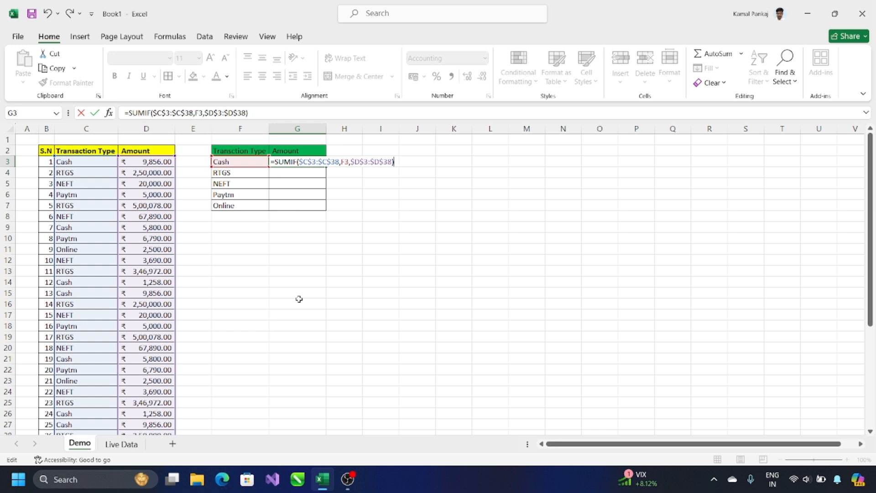
pyautogui.press('Return')
pyautogui.press('Up')
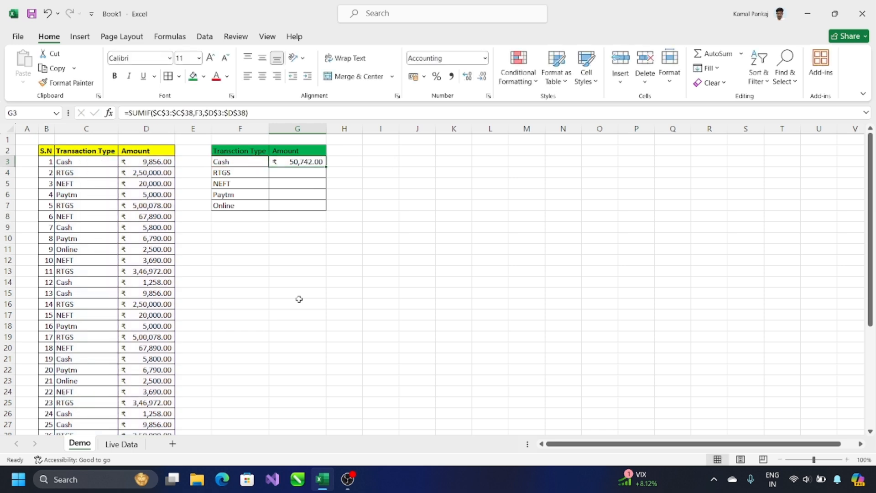
pyautogui.hotkey('ctrl', 'c')
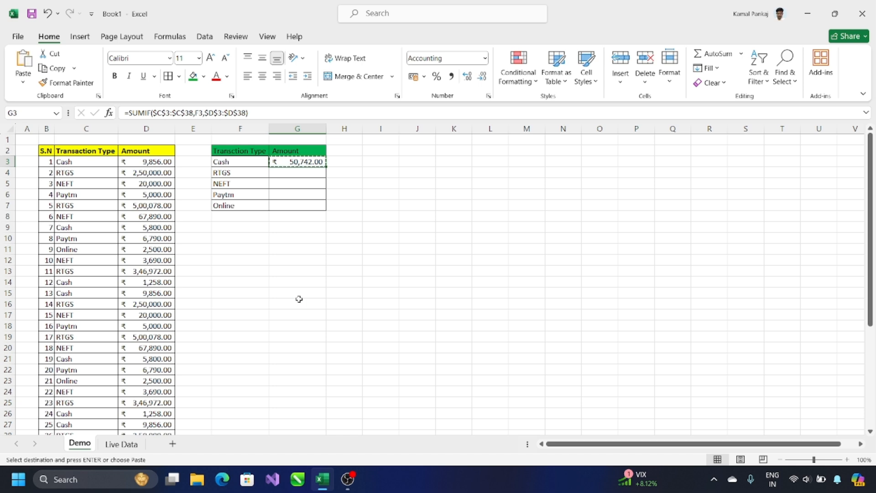
# Paste the formula into G4:G7 for the RTGS, NEFT, Paytm and Online totals
pyautogui.press('Down')
pyautogui.hotkey('ctrl', 'v')
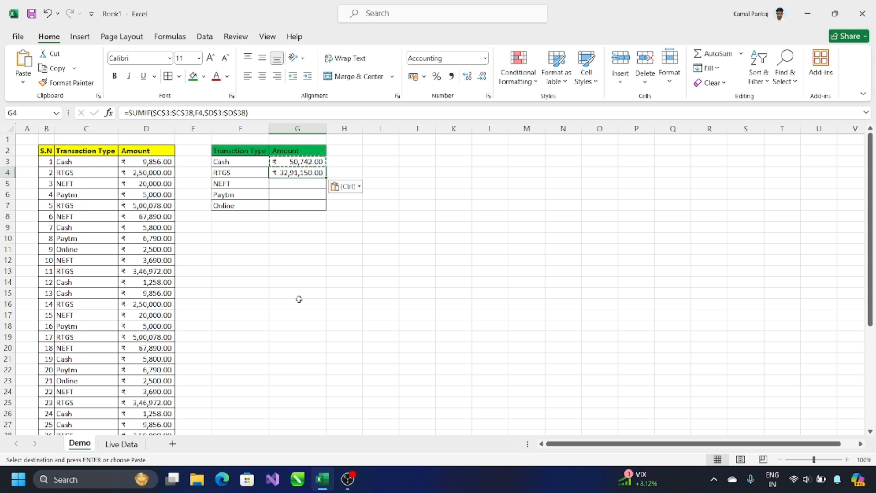
pyautogui.press('Down')
pyautogui.hotkey('ctrl', 'v')
pyautogui.press('Down')
pyautogui.hotkey('ctrl', 'v')
pyautogui.press('Down')
pyautogui.hotkey('ctrl', 'v')
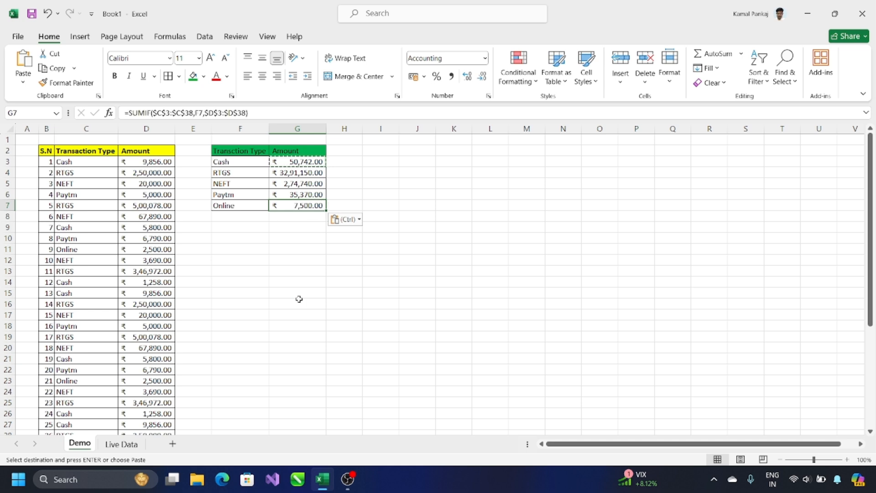
# Clear the copy marquee and review the five totals in G3:G7
pyautogui.click(343, 314)
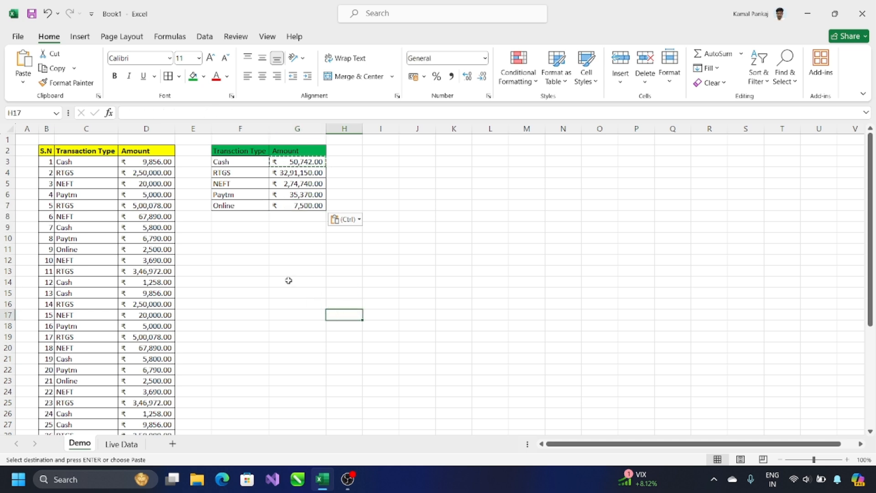
pyautogui.click(357, 160)
pyautogui.press('Escape')
pyautogui.scroll(-1, 270, 207)
pyautogui.scroll(1, 276, 208)
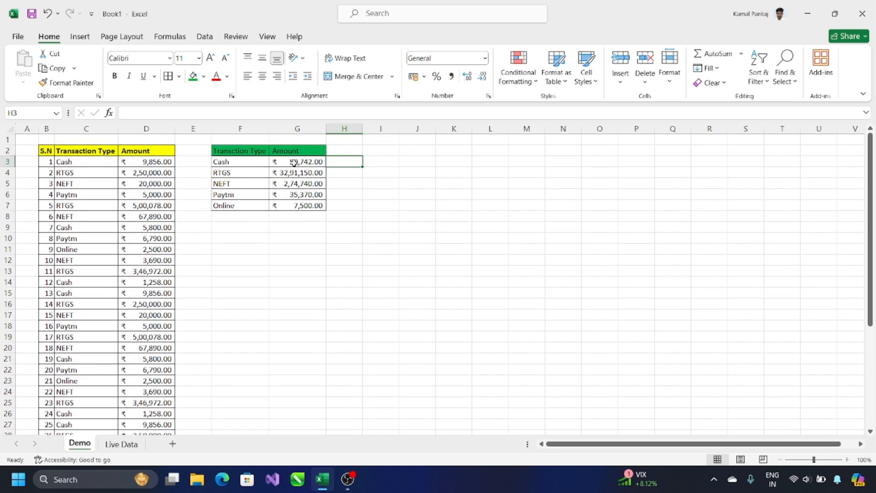
pyautogui.moveTo(293, 163); pyautogui.dragTo(297, 203)
pyautogui.scroll(-4, 501, 232)
pyautogui.scroll(4, 499, 232)
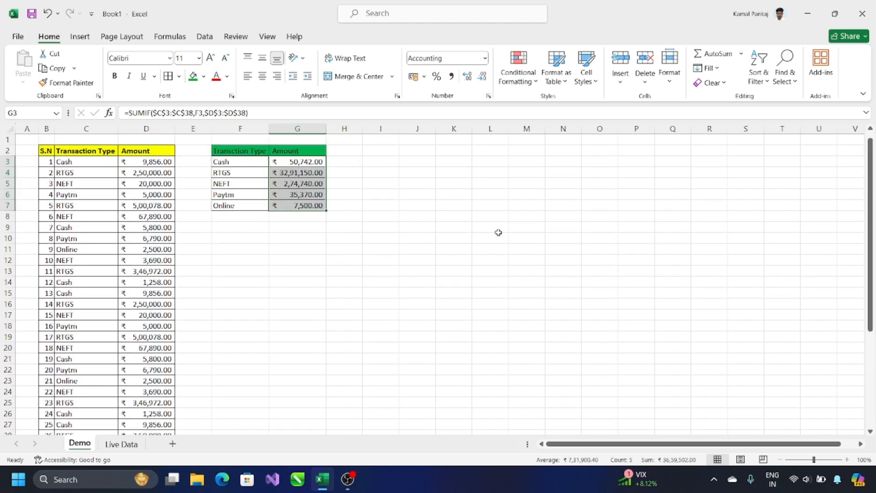
pyautogui.scroll(-5, 498, 232)
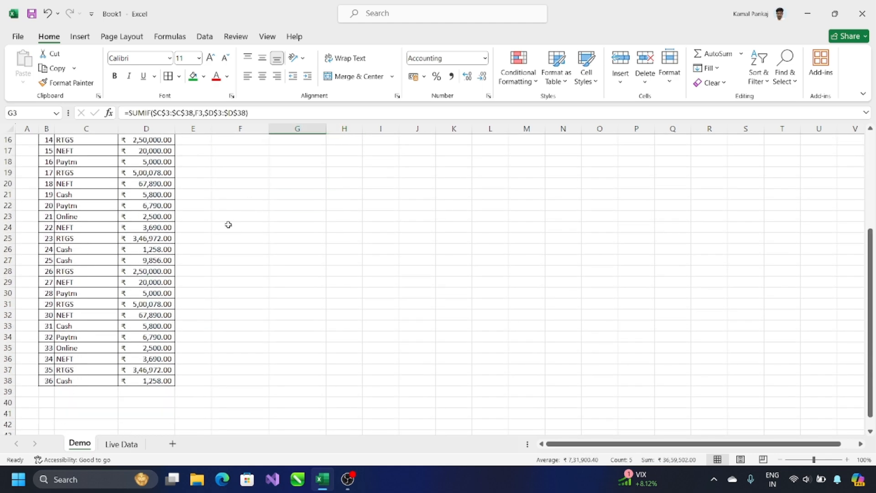
pyautogui.click(153, 400)
# Enter =SUBTOTAL(9,D3:D38) in D40, giving a grand total of ₹36,59,502.00
pyautogui.write('=SUB')
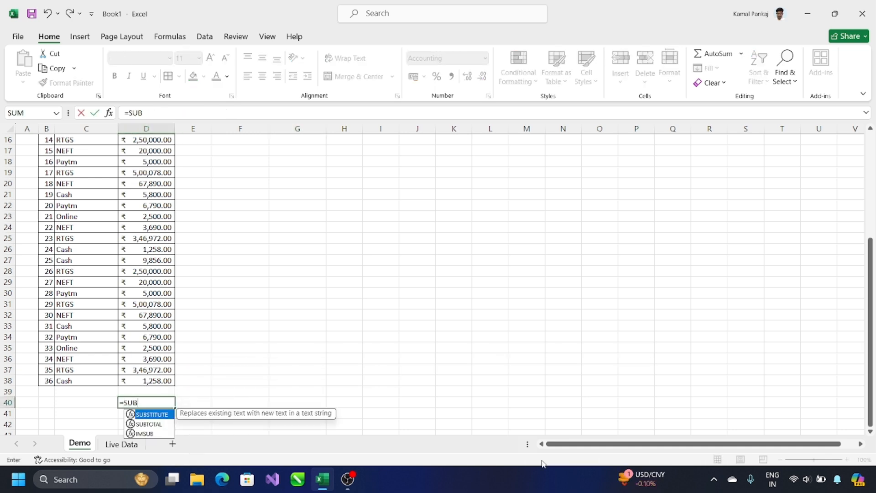
pyautogui.press('Down')
pyautogui.press('Tab')
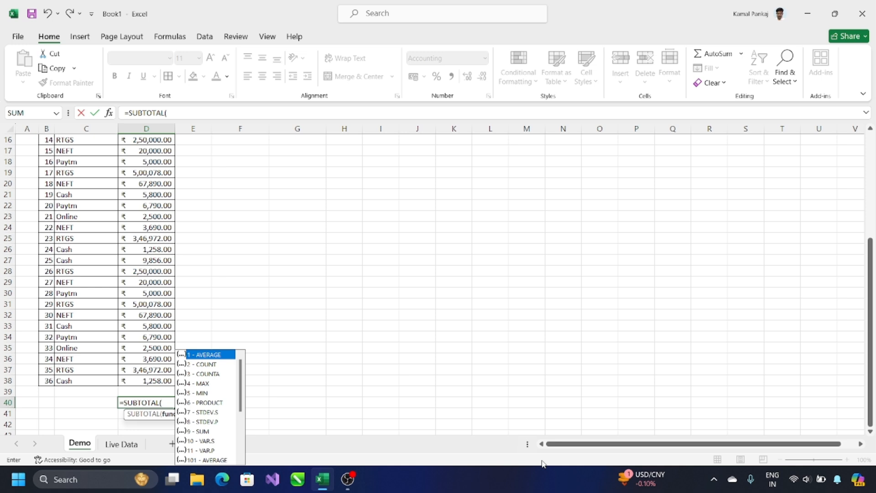
pyautogui.press('Down')
pyautogui.press('Down')
pyautogui.press('Down')
pyautogui.press('Down')
pyautogui.press('Down')
pyautogui.press('Down')
pyautogui.press('Down')
pyautogui.press('Down')
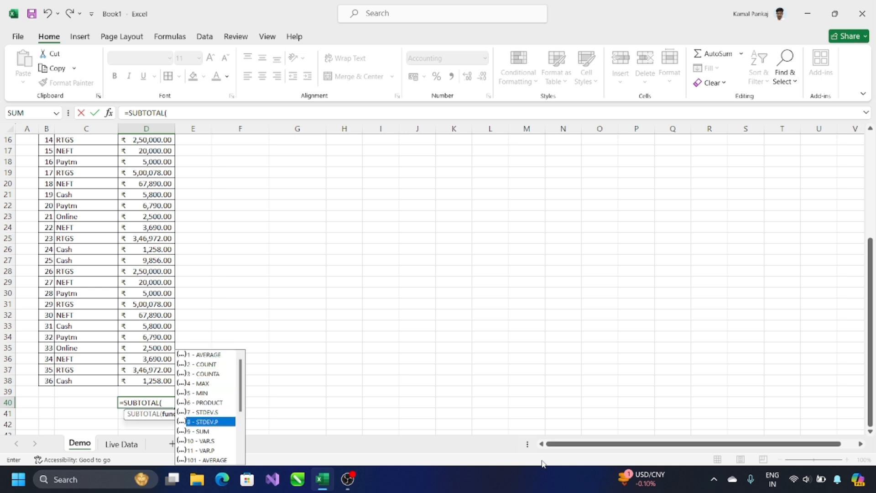
pyautogui.write('9,')
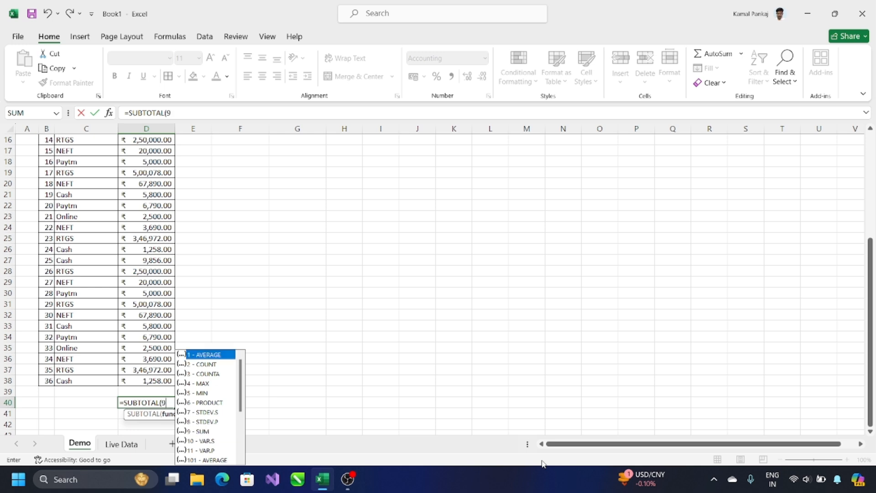
pyautogui.press('Up')
pyautogui.press('Up')
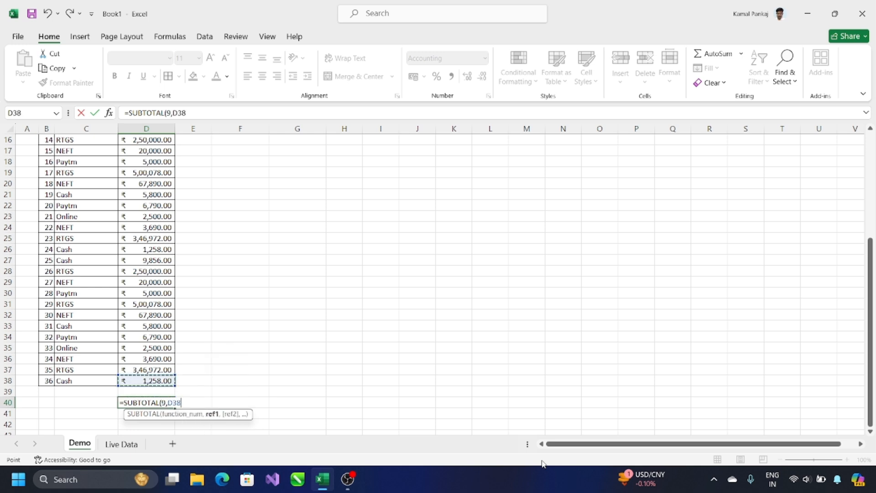
pyautogui.hotkey('shift', 'Up')
pyautogui.hotkey('shift', 'Up')
pyautogui.hotkey('shift', 'Up')
pyautogui.hotkey('shift', 'Up')
pyautogui.hotkey('shift', 'Up')
pyautogui.hotkey('shift', 'Up')
pyautogui.hotkey('shift', 'Up')
pyautogui.hotkey('shift', 'Up')
pyautogui.hotkey('shift', 'Up')
pyautogui.hotkey('shift', 'Up')
pyautogui.hotkey('shift', 'Up')
pyautogui.hotkey('shift', 'Up')
pyautogui.hotkey('shift', 'Up')
pyautogui.hotkey('shift', 'Up')
pyautogui.hotkey('shift', 'Up')
pyautogui.hotkey('shift', 'Up')
pyautogui.hotkey('shift', 'Up')
pyautogui.hotkey('shift', 'Up')
pyautogui.hotkey('shift', 'Up')
pyautogui.hotkey('shift', 'Up')
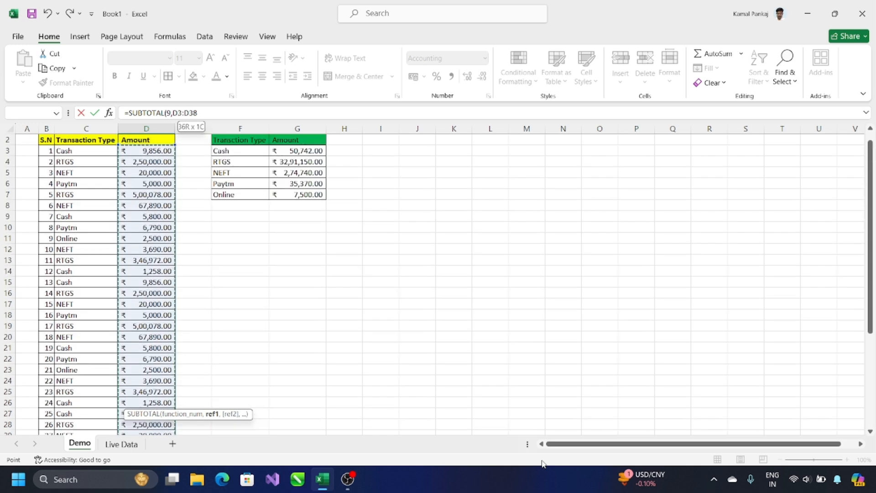
pyautogui.write(')')
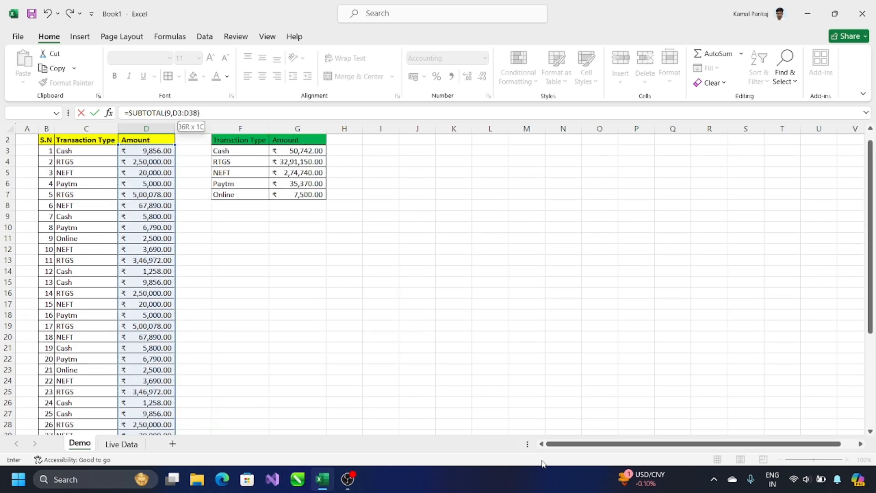
pyautogui.press('Return')
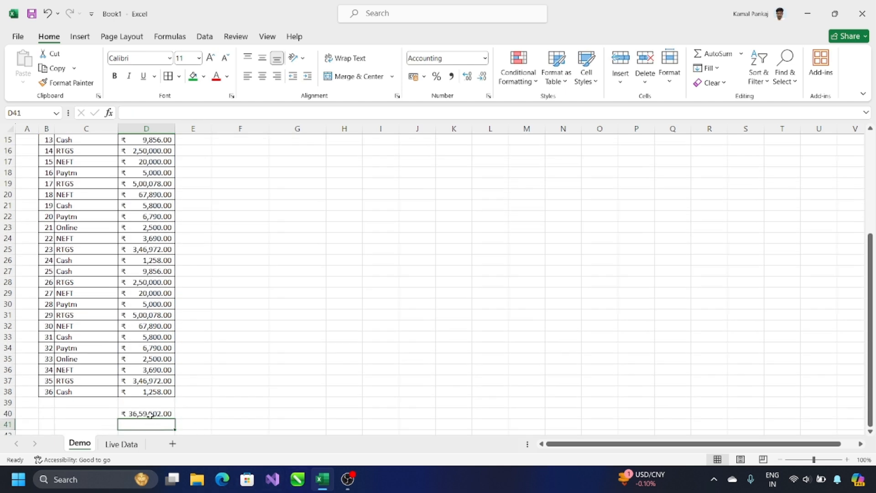
pyautogui.scroll(5, 244, 402)
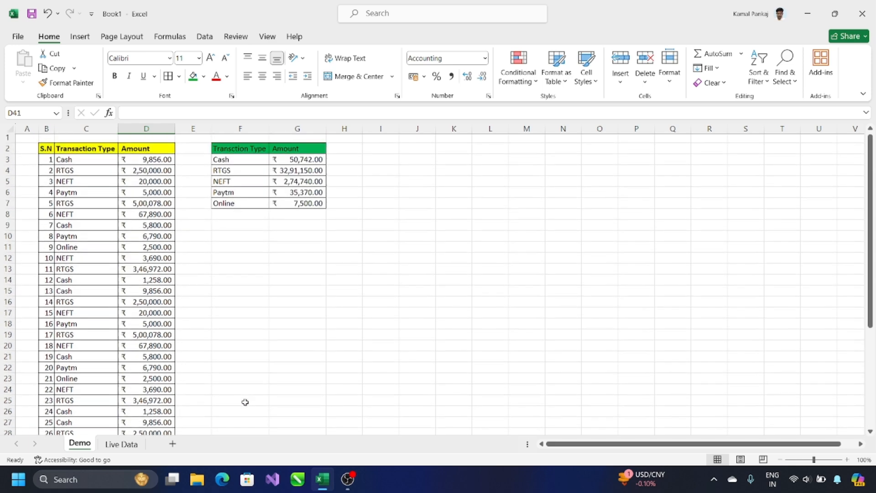
pyautogui.moveTo(304, 164); pyautogui.dragTo(309, 207)
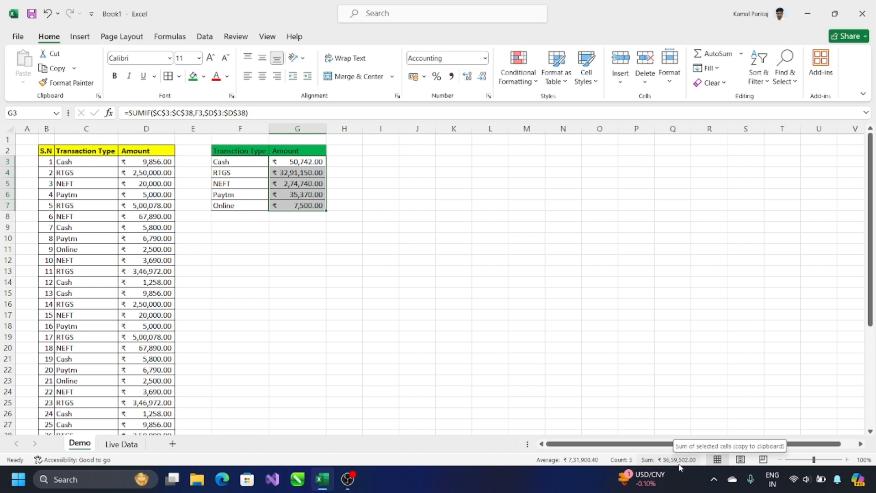
pyautogui.scroll(-6, 544, 372)
pyautogui.scroll(6, 543, 373)
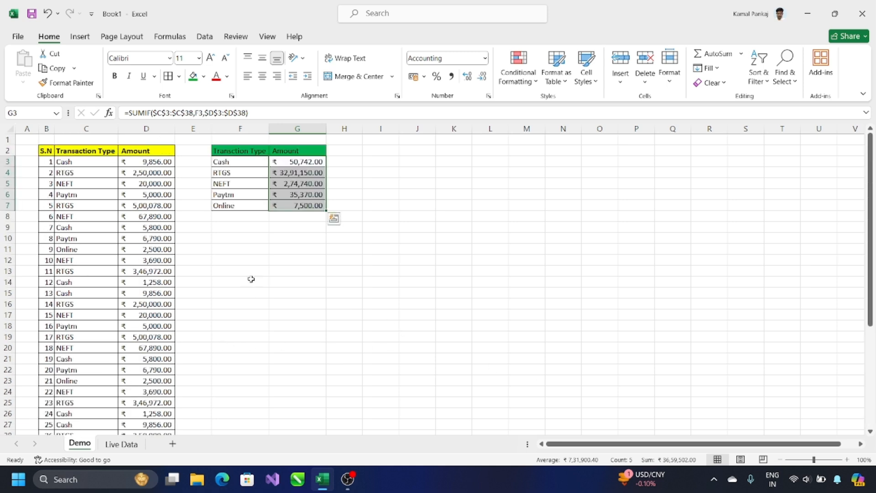
pyautogui.click(249, 250)
pyautogui.moveTo(298, 160); pyautogui.dragTo(304, 207)
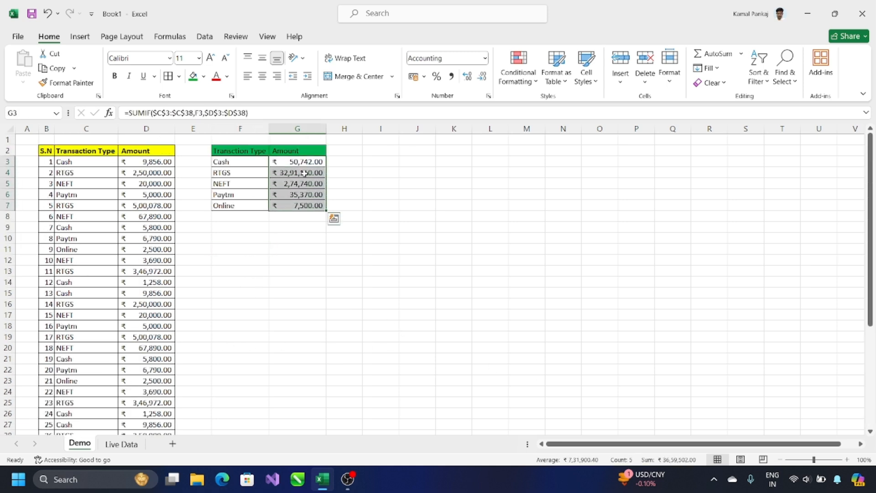
pyautogui.click(302, 230)
pyautogui.moveTo(309, 163); pyautogui.dragTo(308, 205)
# Clear the old summary totals and begin a SUMIF in G3 over the range C3:C38
pyautogui.press('Delete')
pyautogui.press('Up')
pyautogui.press('Down')
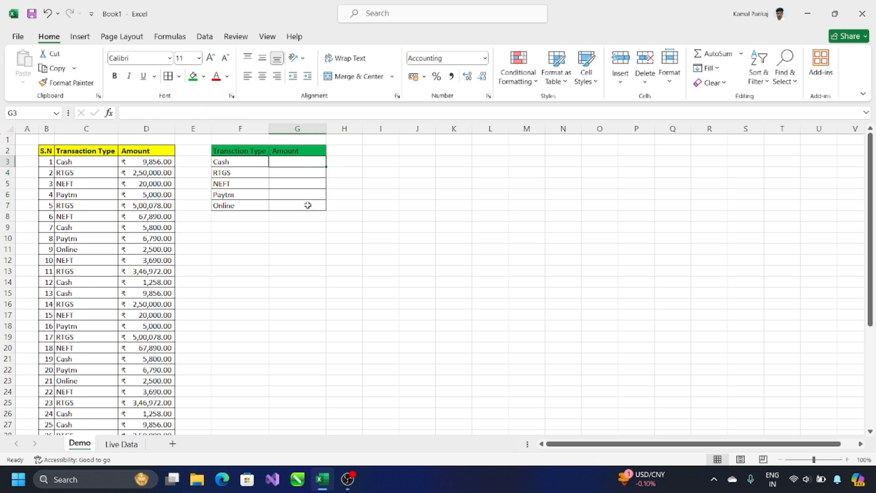
pyautogui.write('=')
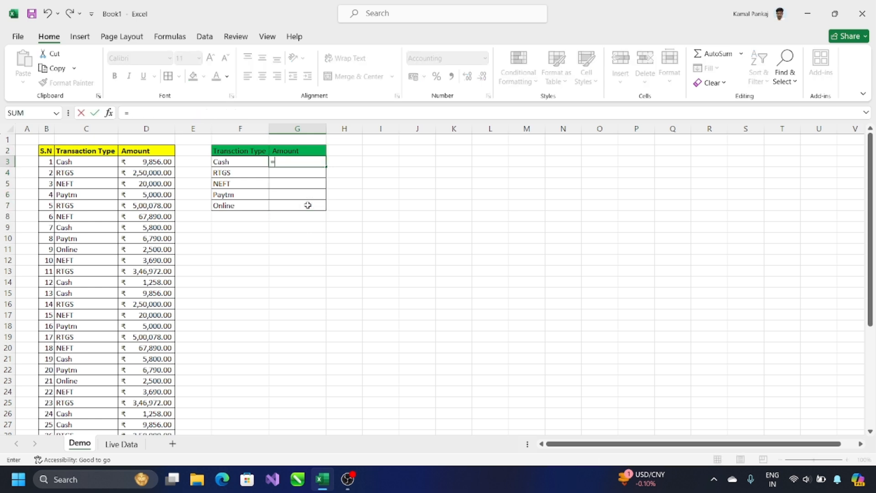
pyautogui.write('SUMI')
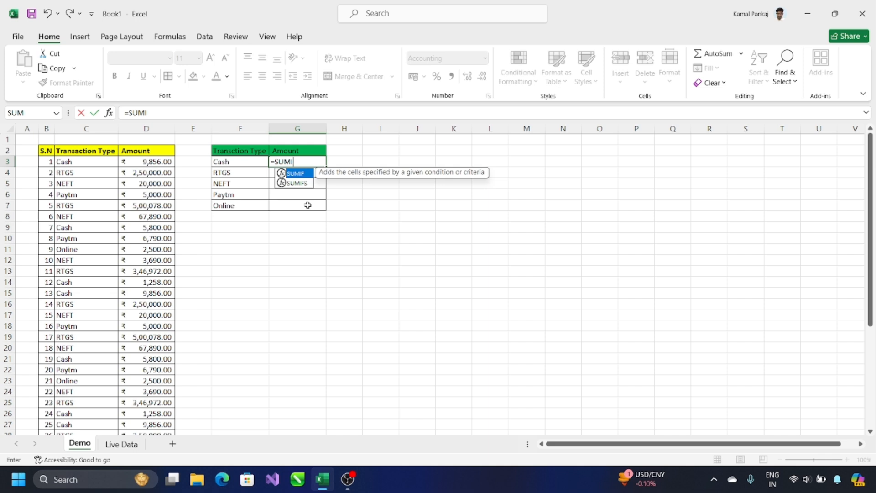
pyautogui.press('Tab')
pyautogui.press('Left')
pyautogui.press('Left')
pyautogui.press('Left')
pyautogui.press('Left')
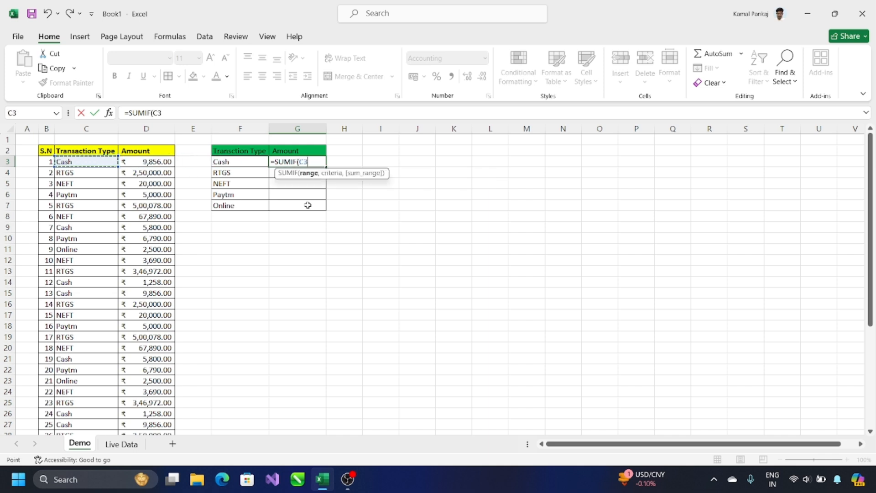
pyautogui.hotkey('ctrl', 'shift', 'Down')
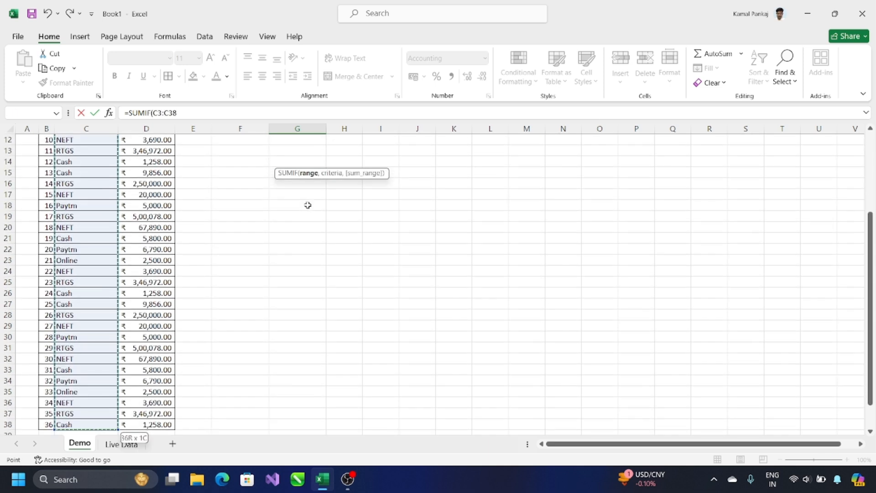
# Use F3 as the criteria and D3:D38 as the sum range, giving ₹50,742.00 for Cash
pyautogui.write(',')
pyautogui.scroll(1, 302, 162)
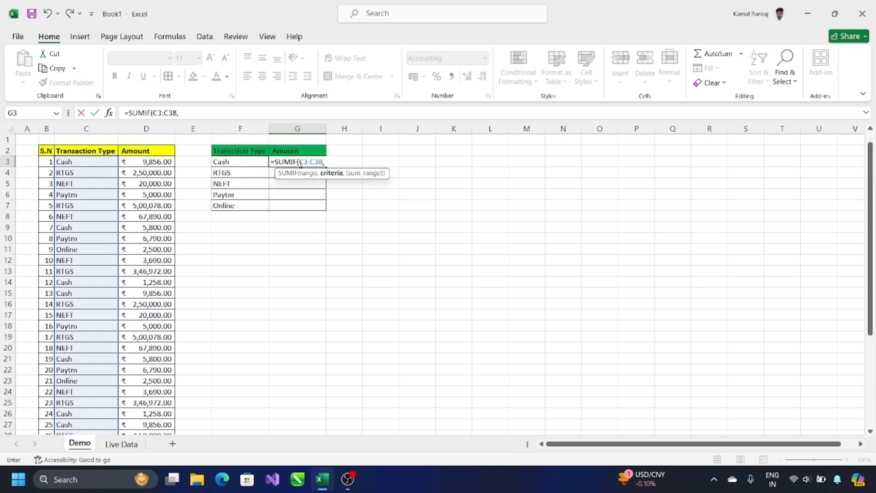
pyautogui.click(222, 161)
pyautogui.write(',')
pyautogui.click(139, 165)
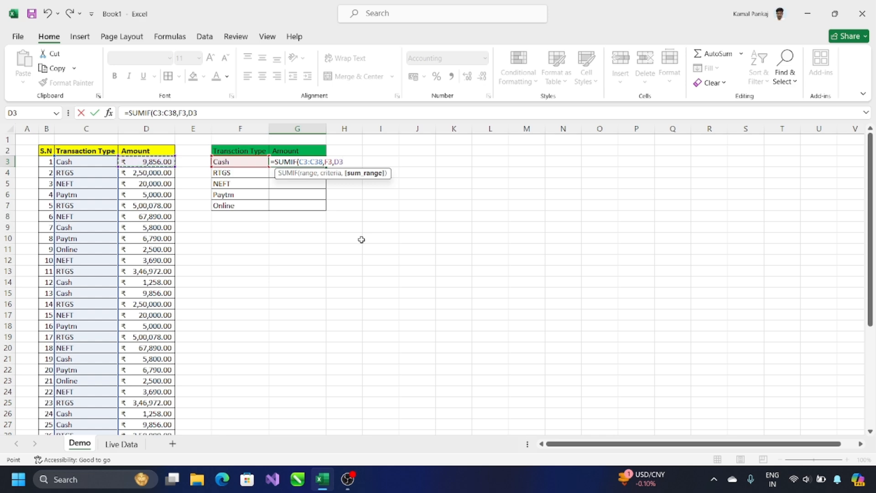
pyautogui.hotkey('ctrl', 'shift', 'Down')
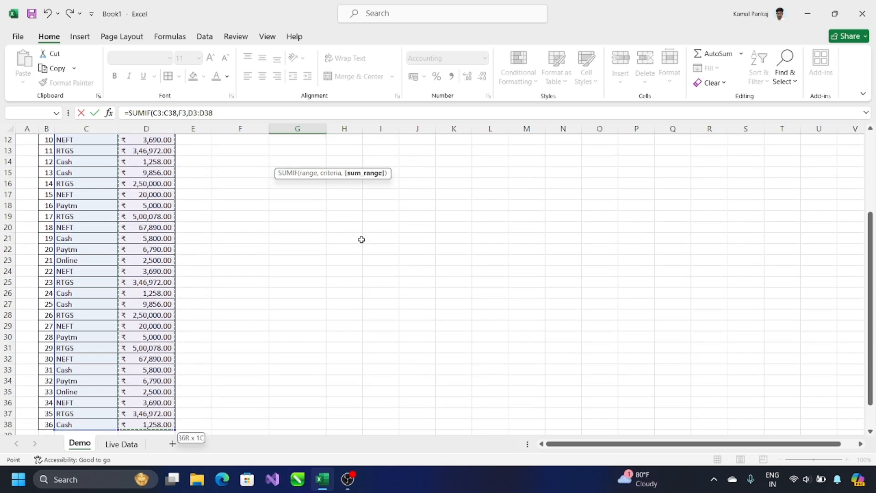
pyautogui.write(')')
pyautogui.scroll(4, 354, 240)
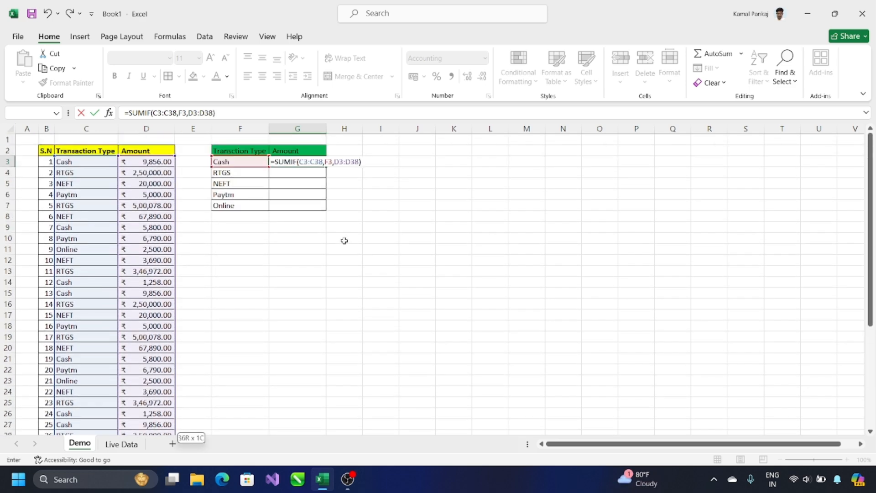
pyautogui.press('Return')
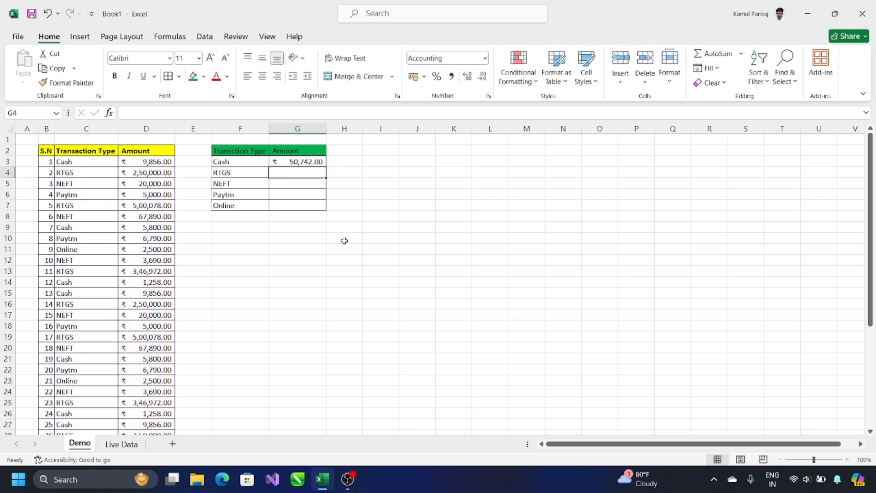
# Paste the Cash SUMIF into G4:G7, then open G4's formula to check its shifted ranges C4:C39 and D4:D39
pyautogui.press('Up')
pyautogui.hotkey('ctrl', 'c')
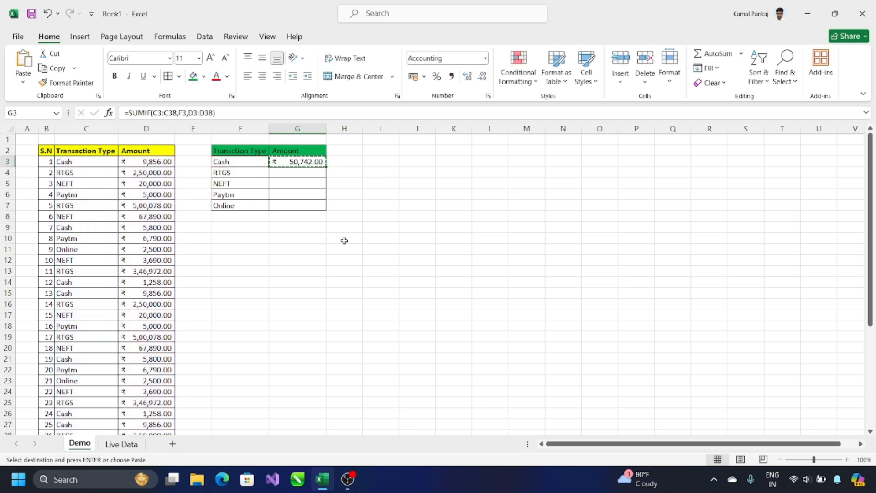
pyautogui.press('Down')
pyautogui.press('Down')
pyautogui.hotkey('ctrl', 'v')
pyautogui.press('Down')
pyautogui.hotkey('ctrl', 'v')
pyautogui.press('Down')
pyautogui.hotkey('ctrl', 'v')
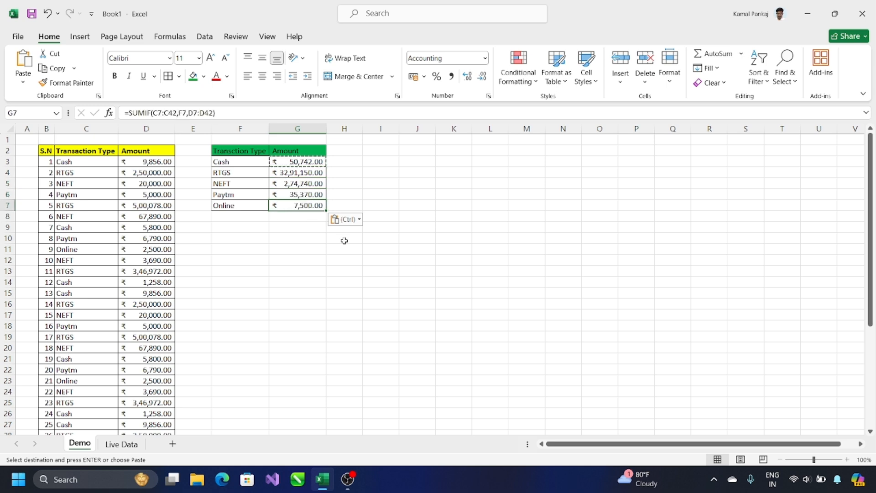
pyautogui.click(299, 173)
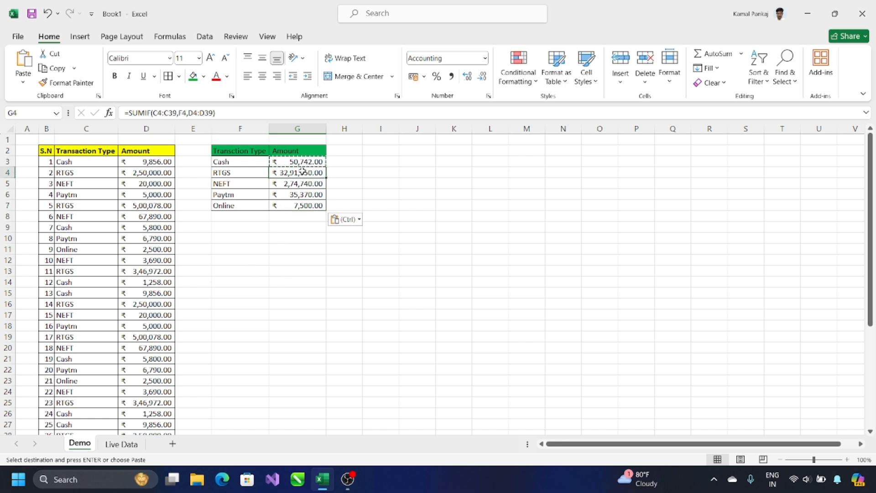
pyautogui.doubleClick(277, 173)
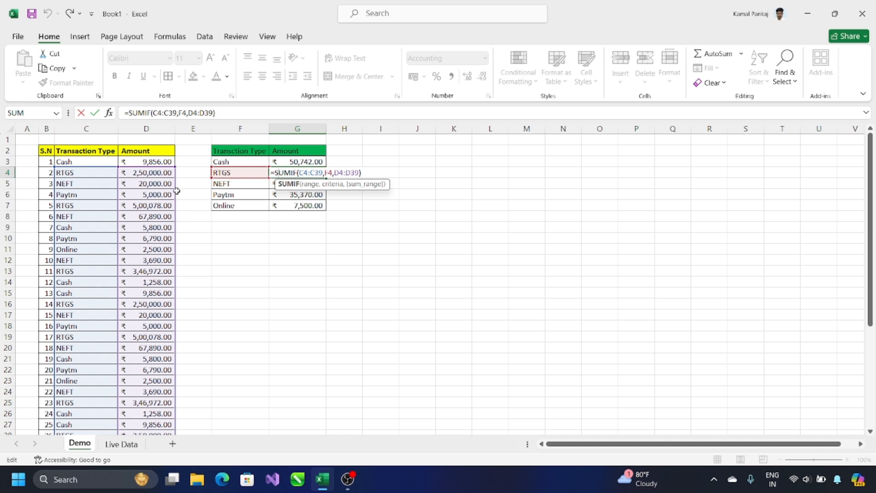
pyautogui.moveTo(301, 173); pyautogui.dragTo(310, 173)
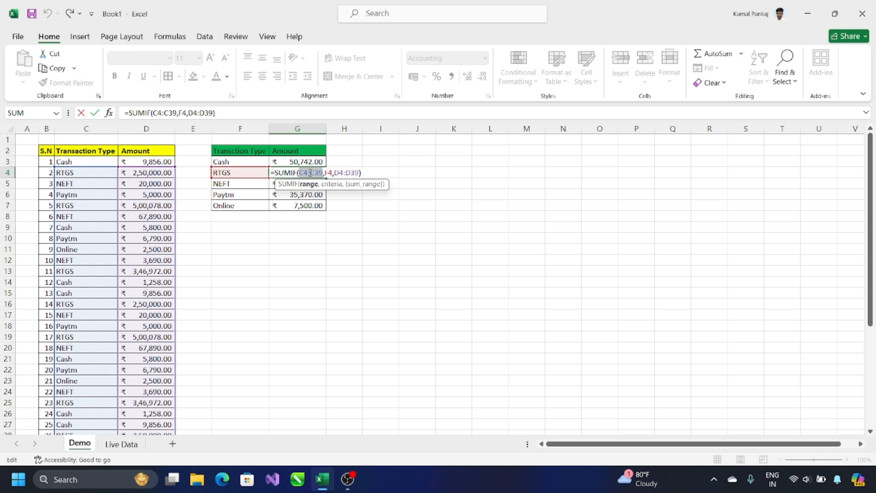
pyautogui.scroll(-11, 70, 323)
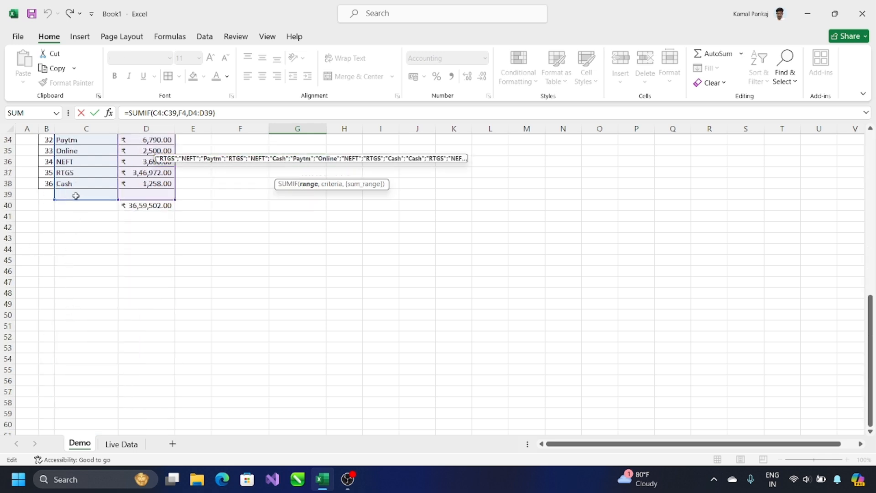
pyautogui.scroll(11, 75, 194)
pyautogui.click(341, 271)
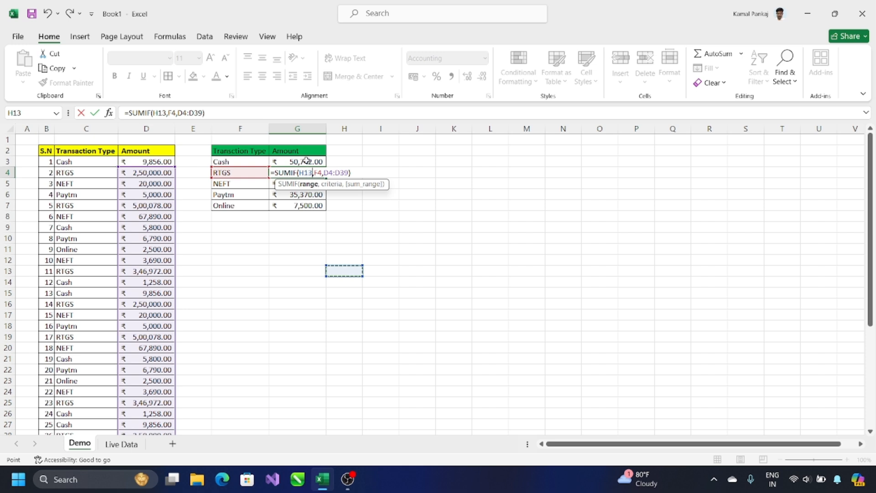
pyautogui.press('Escape')
pyautogui.click(307, 161)
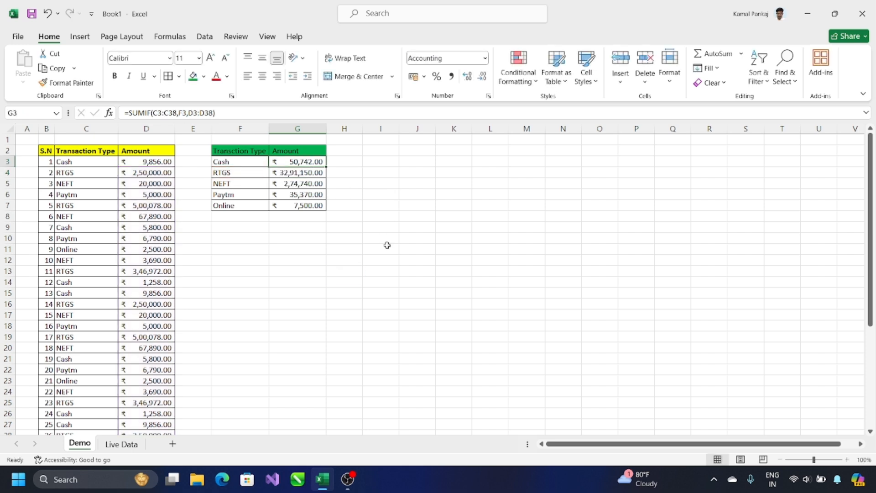
# Start =SUMIF in G3 with the locked lookup range $C$3:$C$38
pyautogui.write('=SUM')
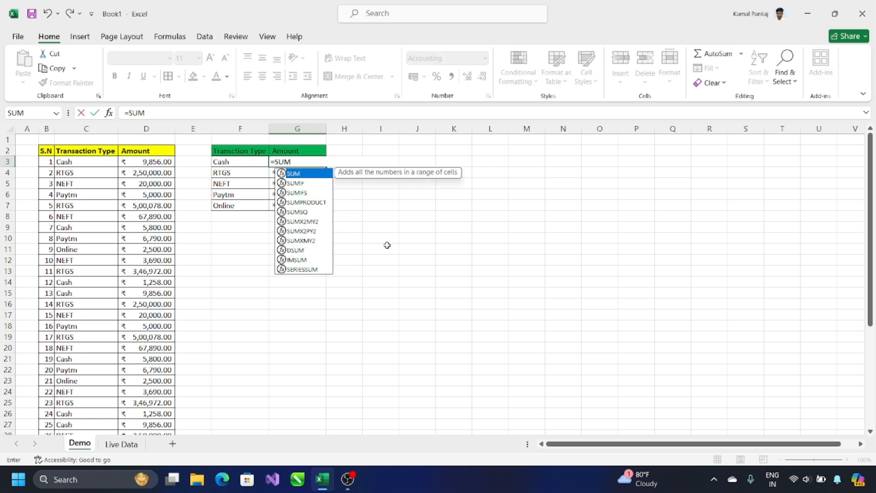
pyautogui.write('IF(')
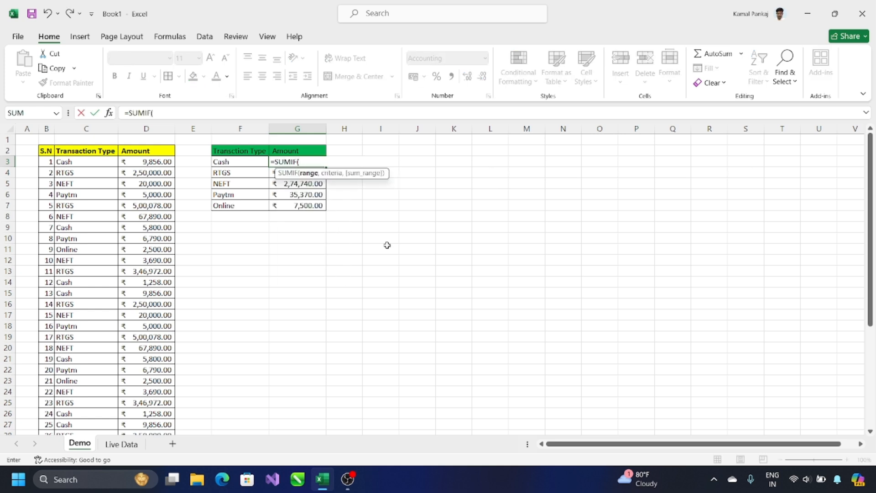
pyautogui.click(87, 162)
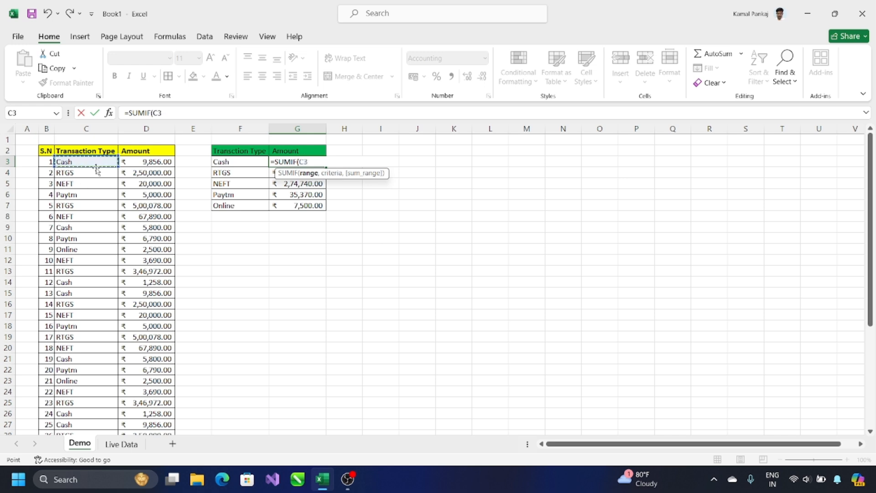
pyautogui.hotkey('ctrl', 'shift', 'Down')
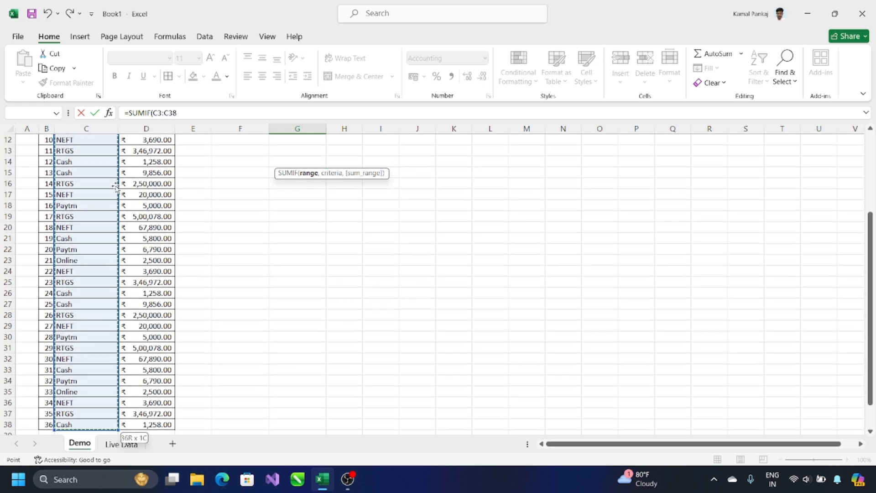
pyautogui.scroll(4, 121, 189)
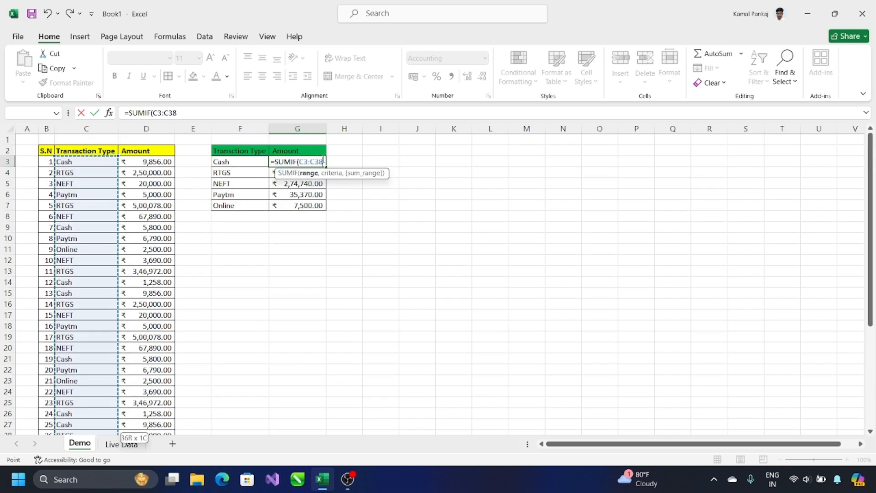
pyautogui.moveTo(308, 161); pyautogui.dragTo(299, 161)
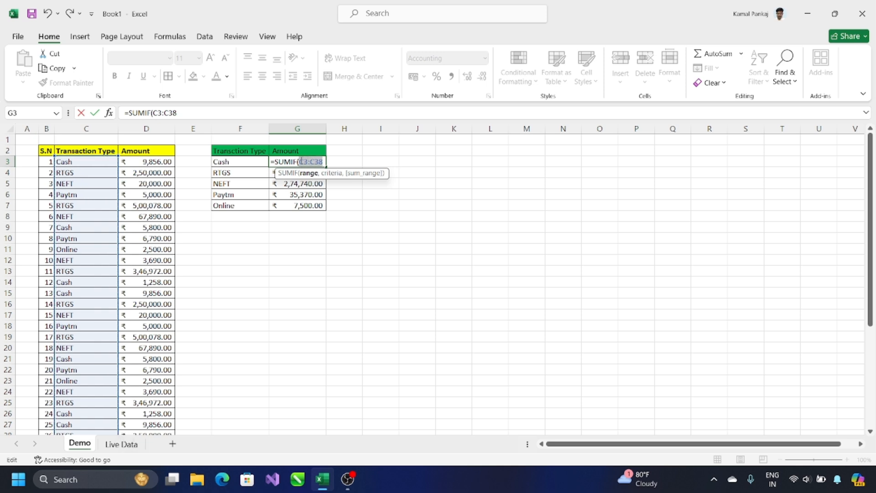
pyautogui.press('F4')
pyautogui.click(351, 163)
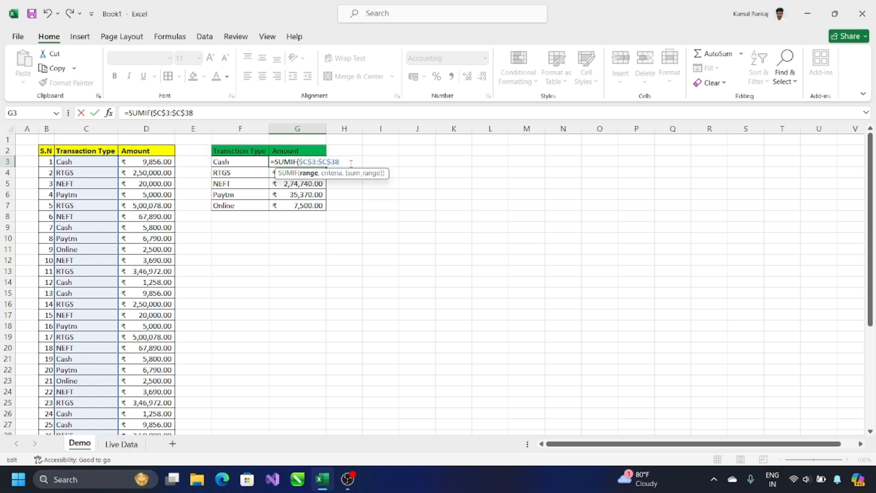
# Add F3 as the criteria and the locked sum range $D$3:$D$38, and commit the formula
pyautogui.write(',')
pyautogui.click(229, 158)
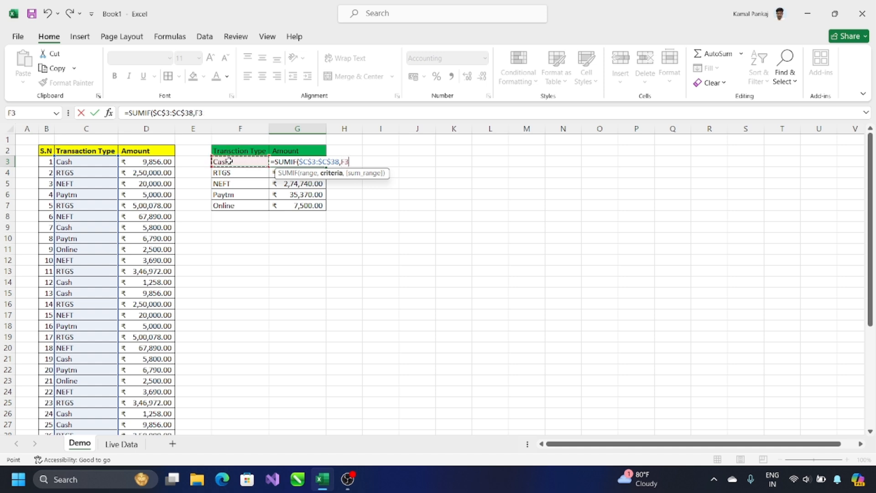
pyautogui.write(',')
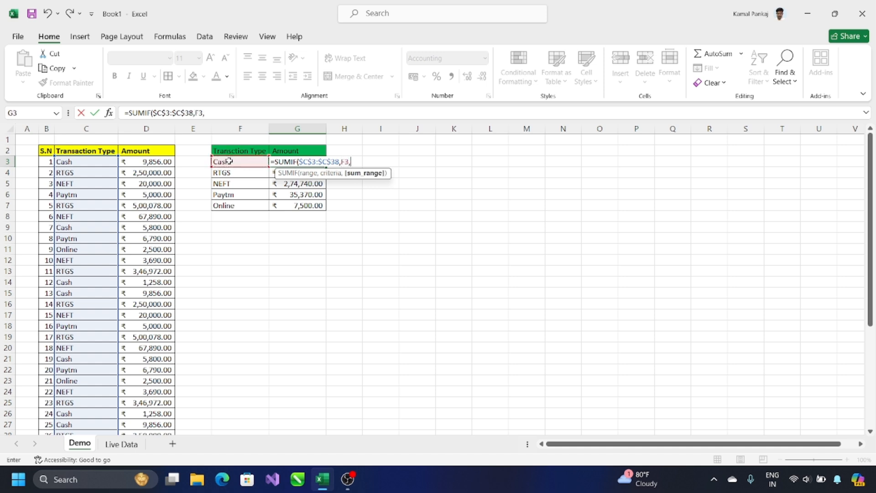
pyautogui.click(150, 162)
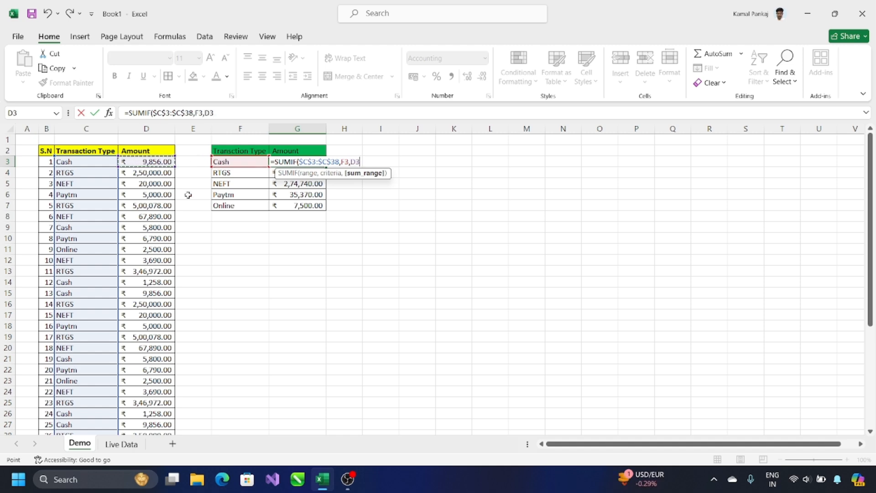
pyautogui.hotkey('ctrl', 'shift', 'Down')
pyautogui.scroll(4, 260, 188)
pyautogui.moveTo(376, 161); pyautogui.dragTo(353, 157)
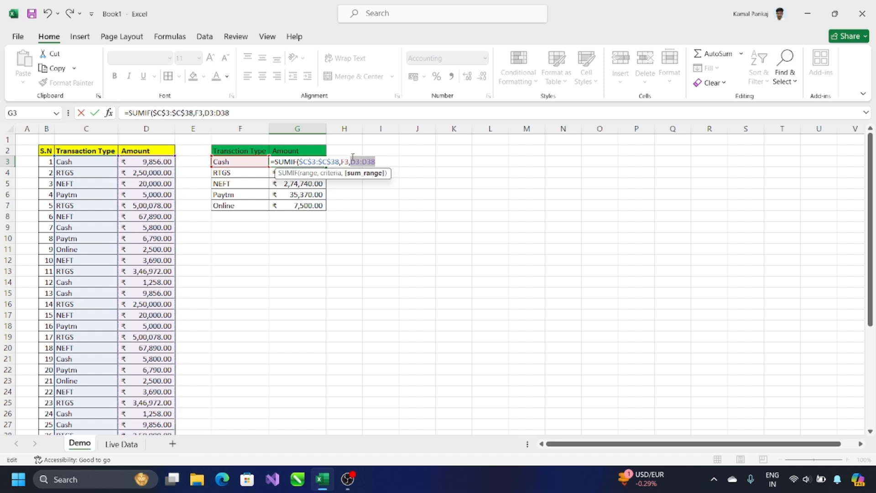
pyautogui.press('F4')
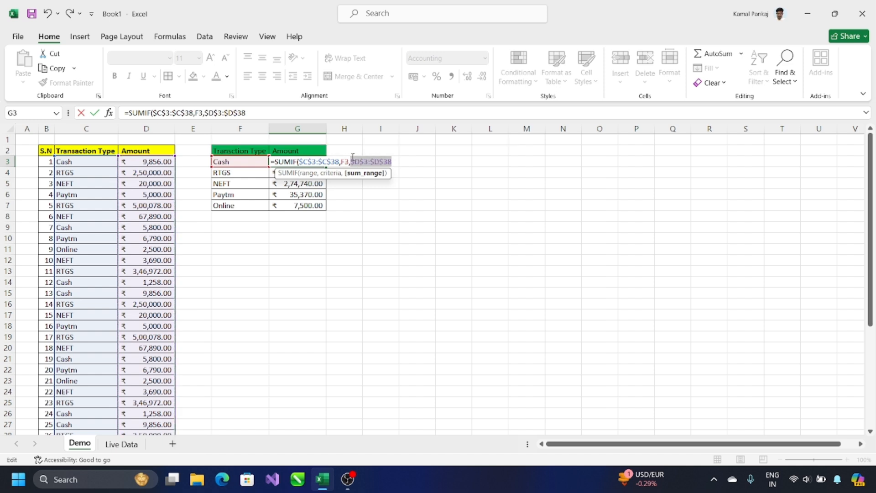
pyautogui.click(396, 161)
pyautogui.write(')')
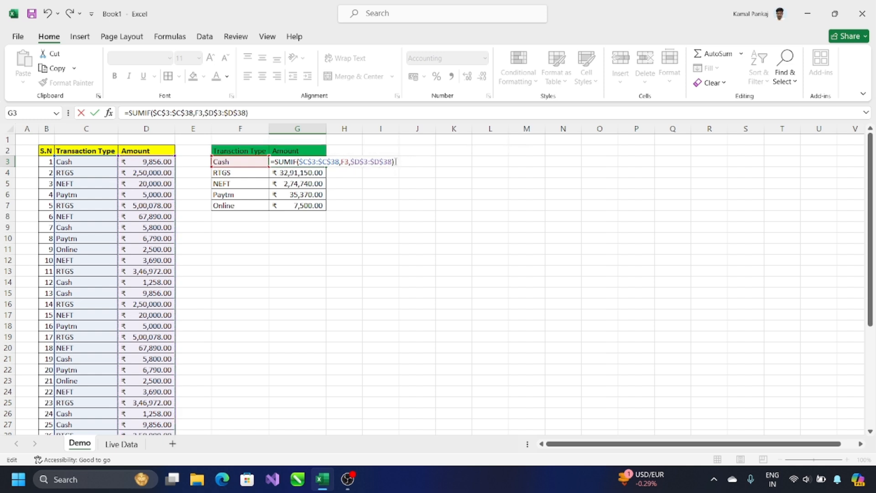
pyautogui.press('Return')
# Copy the absolute-range Cash formula from G3 and select the summary total cells
pyautogui.press('Up')
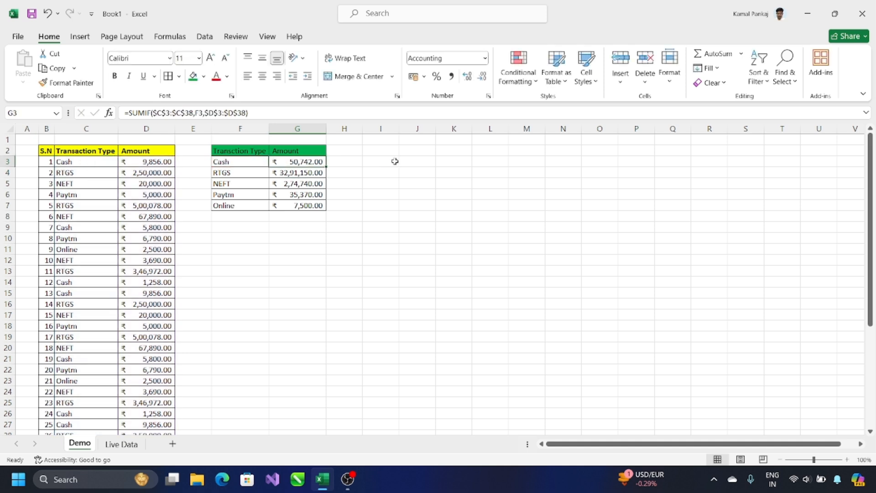
pyautogui.hotkey('ctrl', 'c')
pyautogui.hotkey('shift', 'Down')
pyautogui.hotkey('shift', 'Down')
pyautogui.hotkey('shift', 'Down')
pyautogui.hotkey('shift', 'Down')
pyautogui.hotkey('ctrl', 'v')
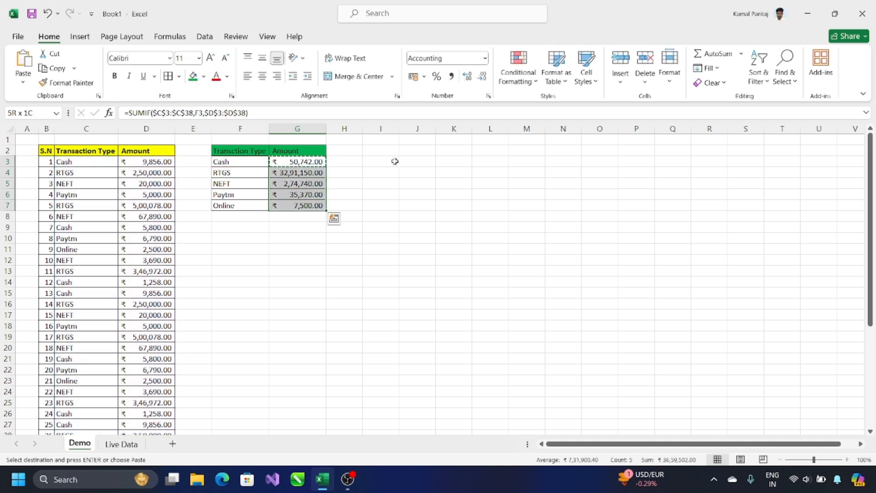